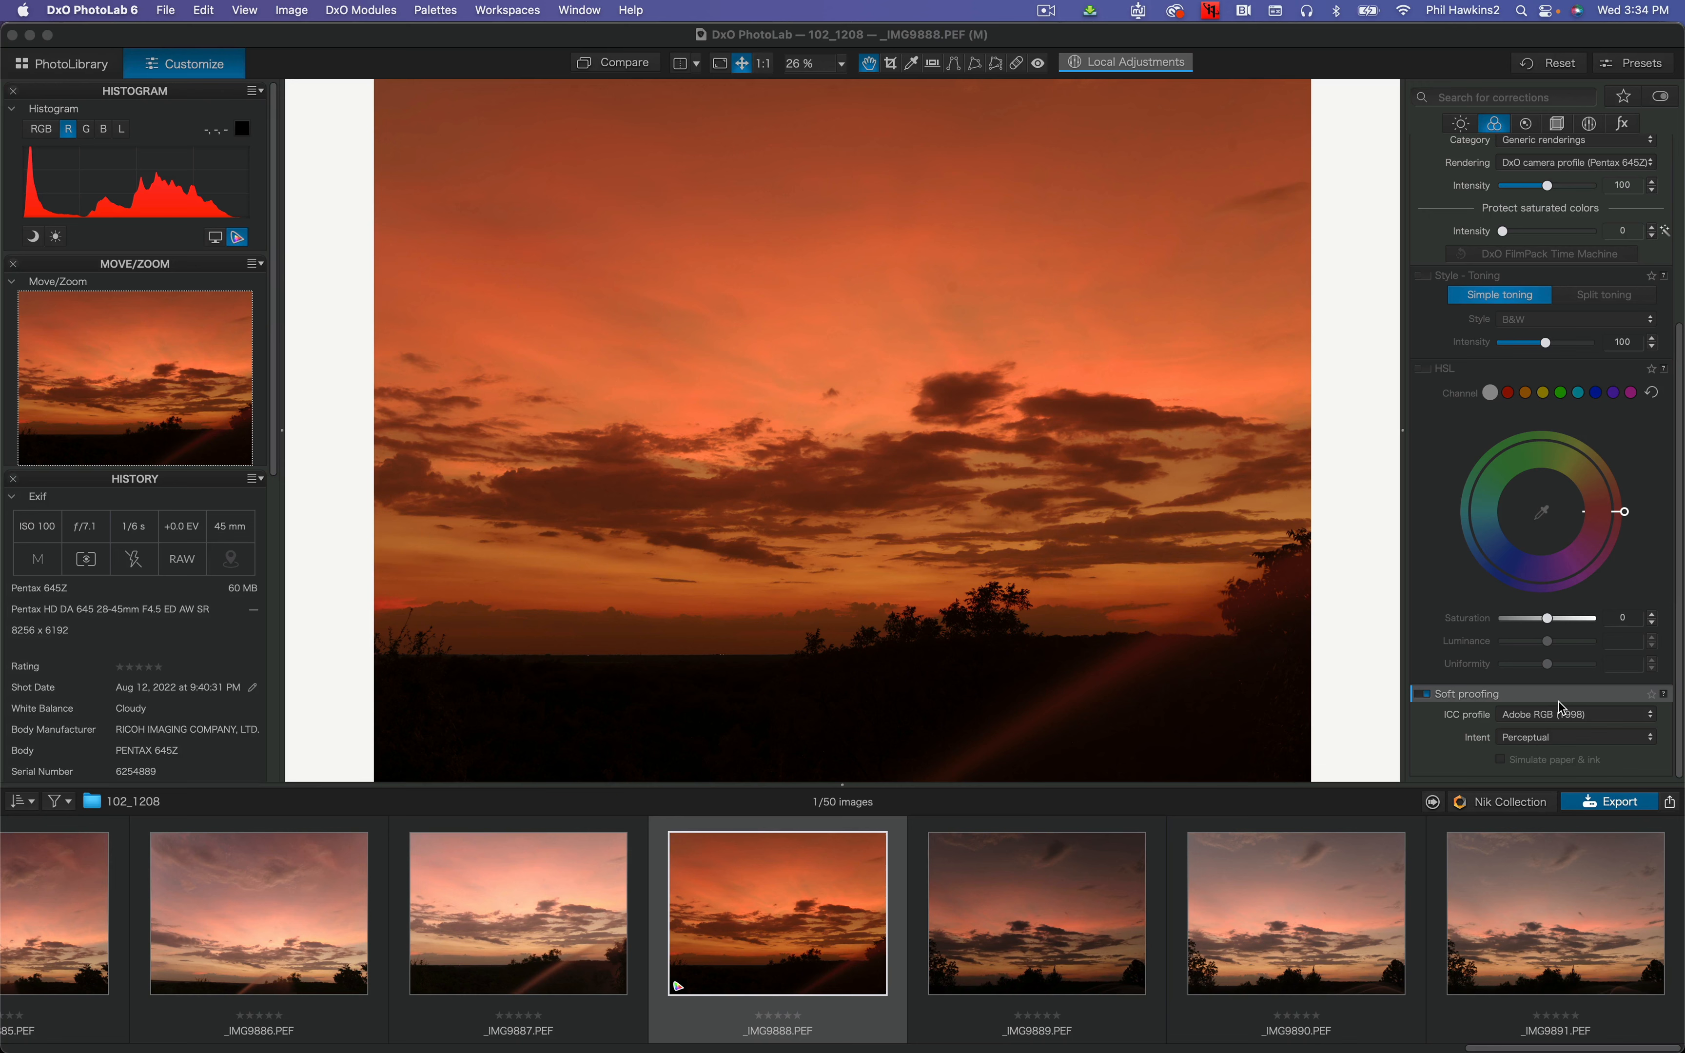
# Step: Look over the soft-proofing ICC profiles, keep Adobe RGB (1998), and examine the red channel histogram
pyautogui.click(1559, 701)
pyautogui.click(1597, 713)
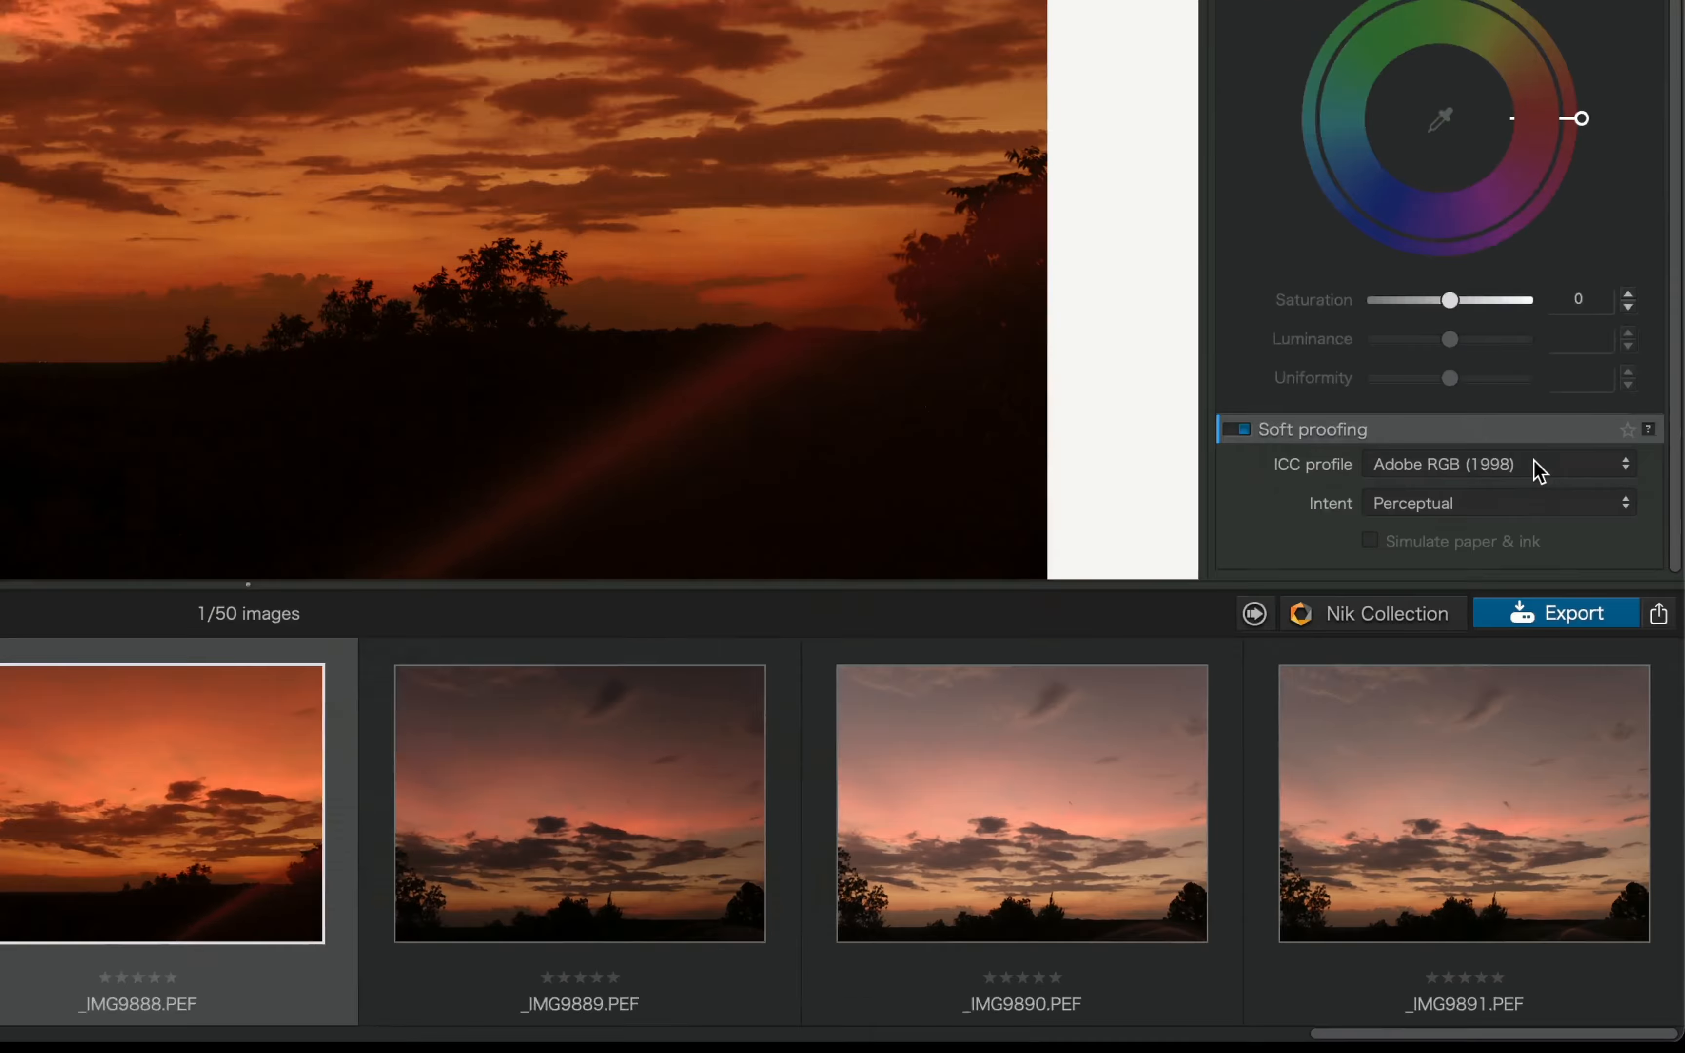
pyautogui.click(1599, 716)
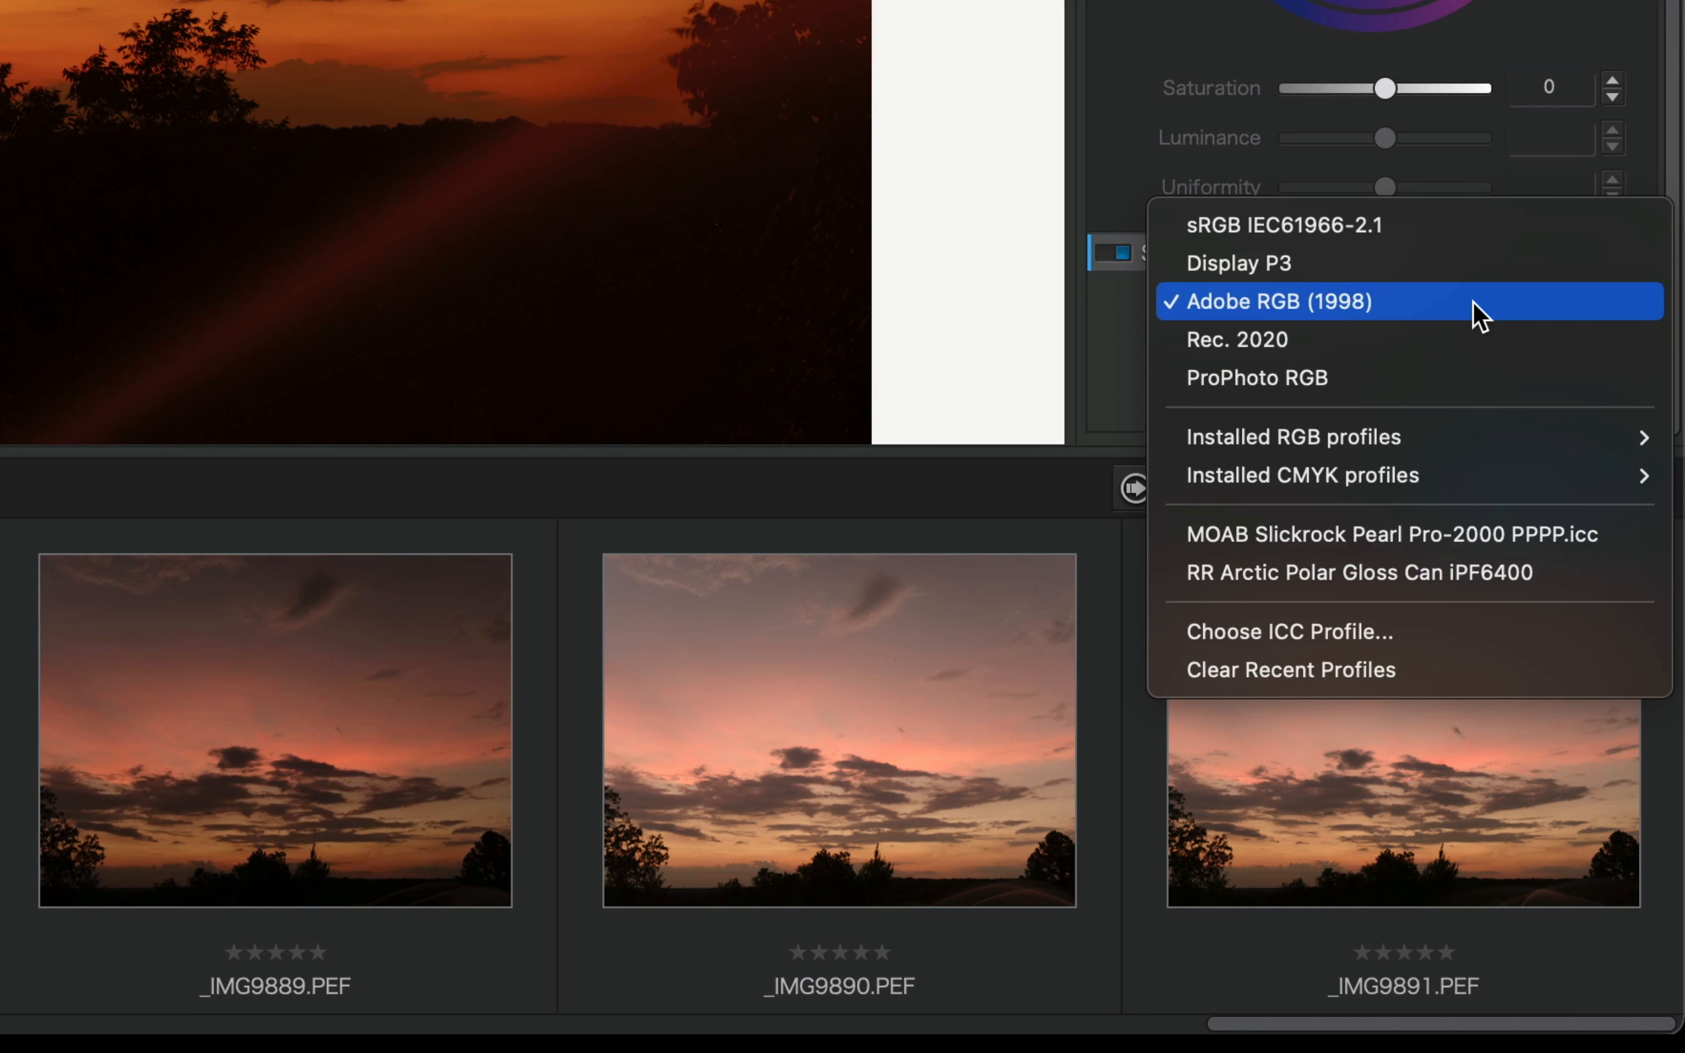
pyautogui.click(1479, 317)
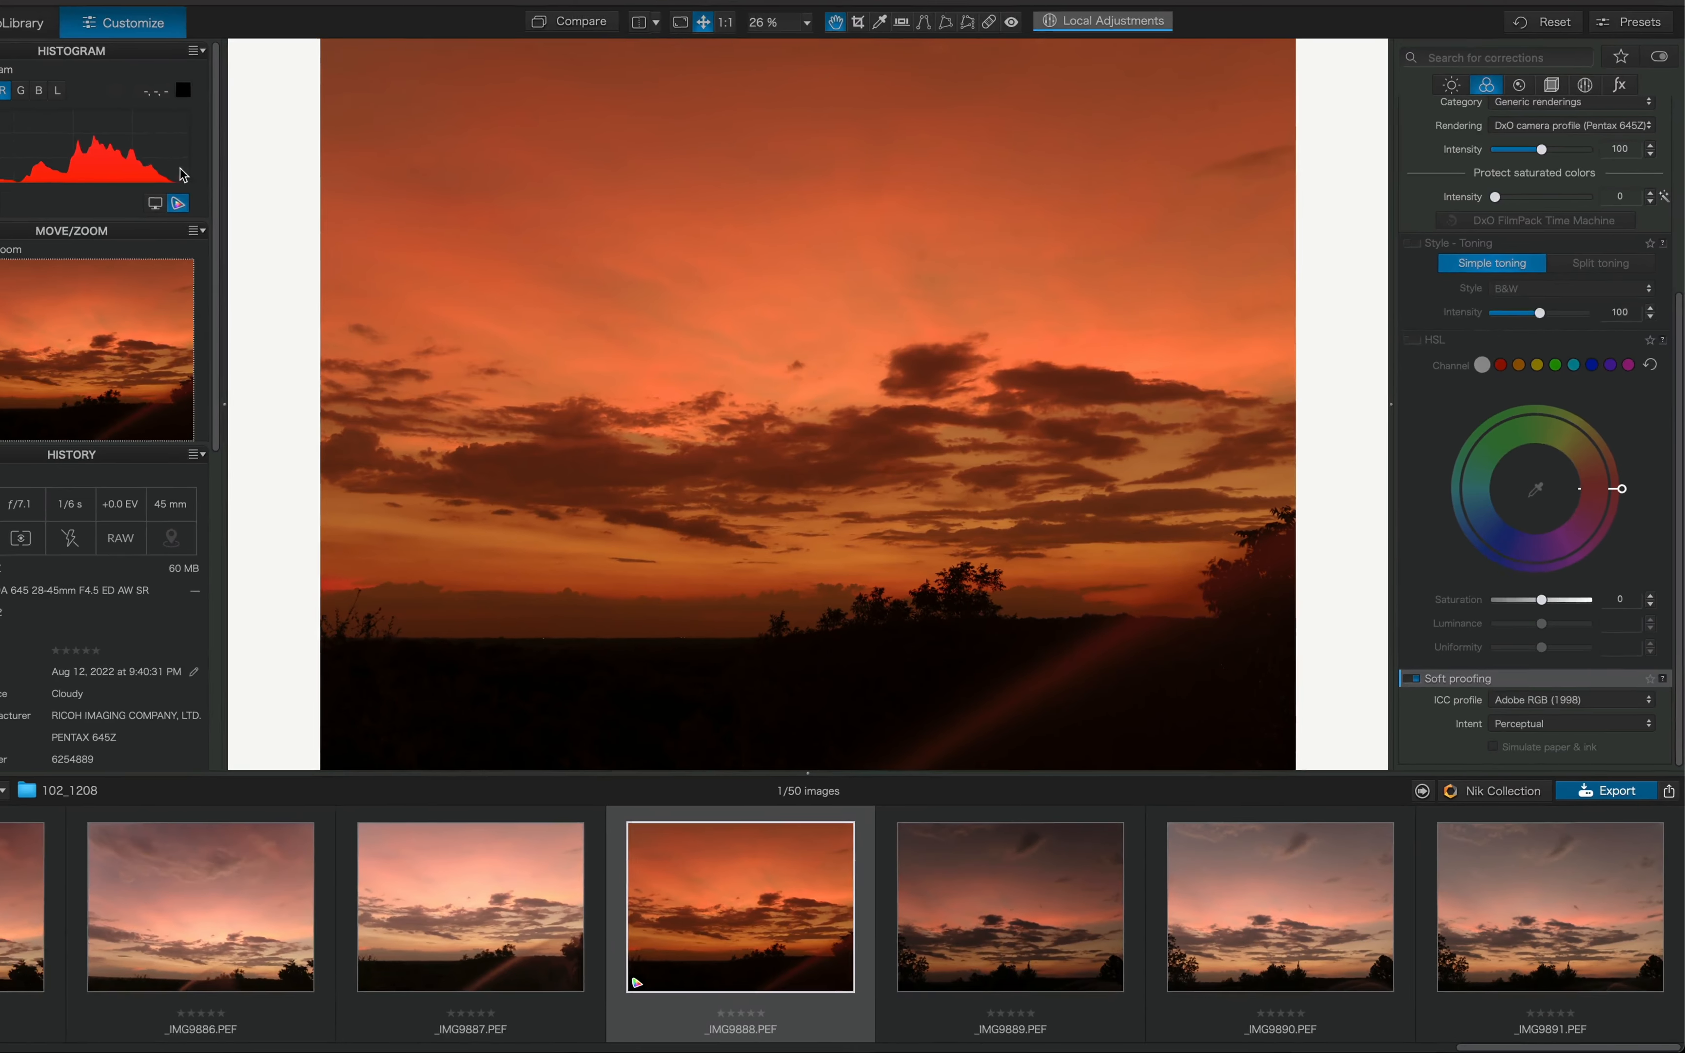
pyautogui.click(139, 153)
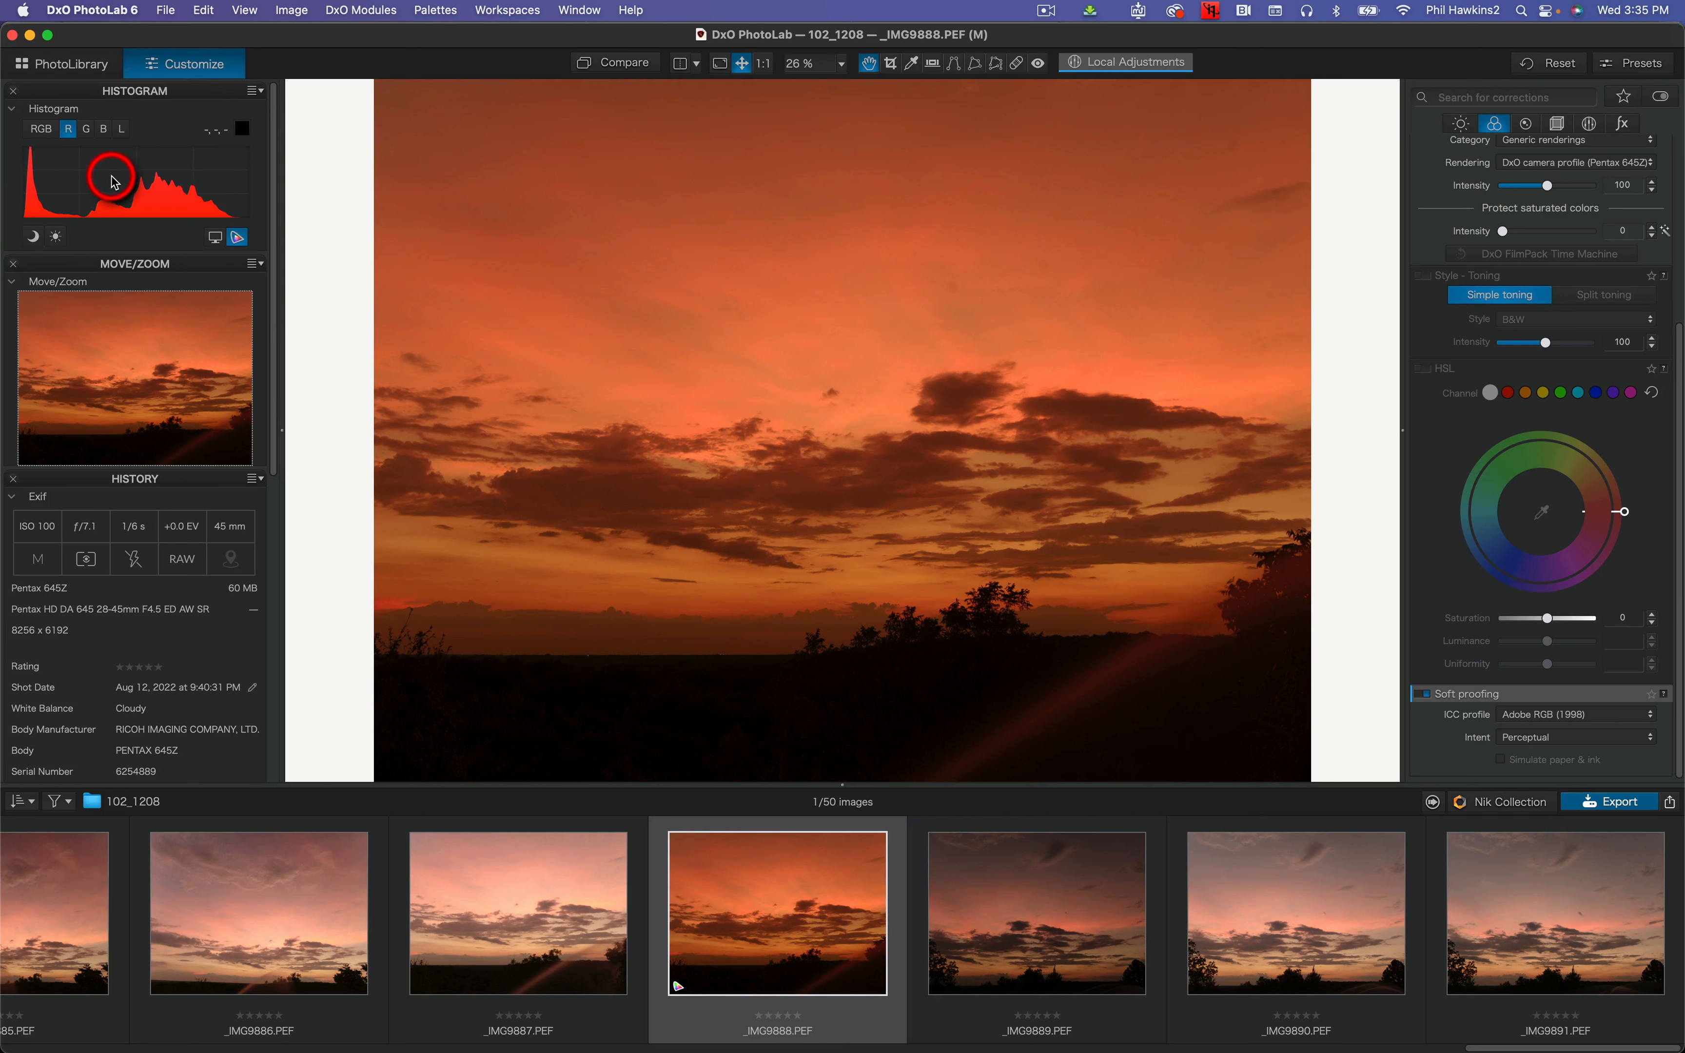
# Step: Preview the soft proof with the sRGB IEC61966-2.1 profile, followed by ProPhoto RGB
pyautogui.click(1624, 712)
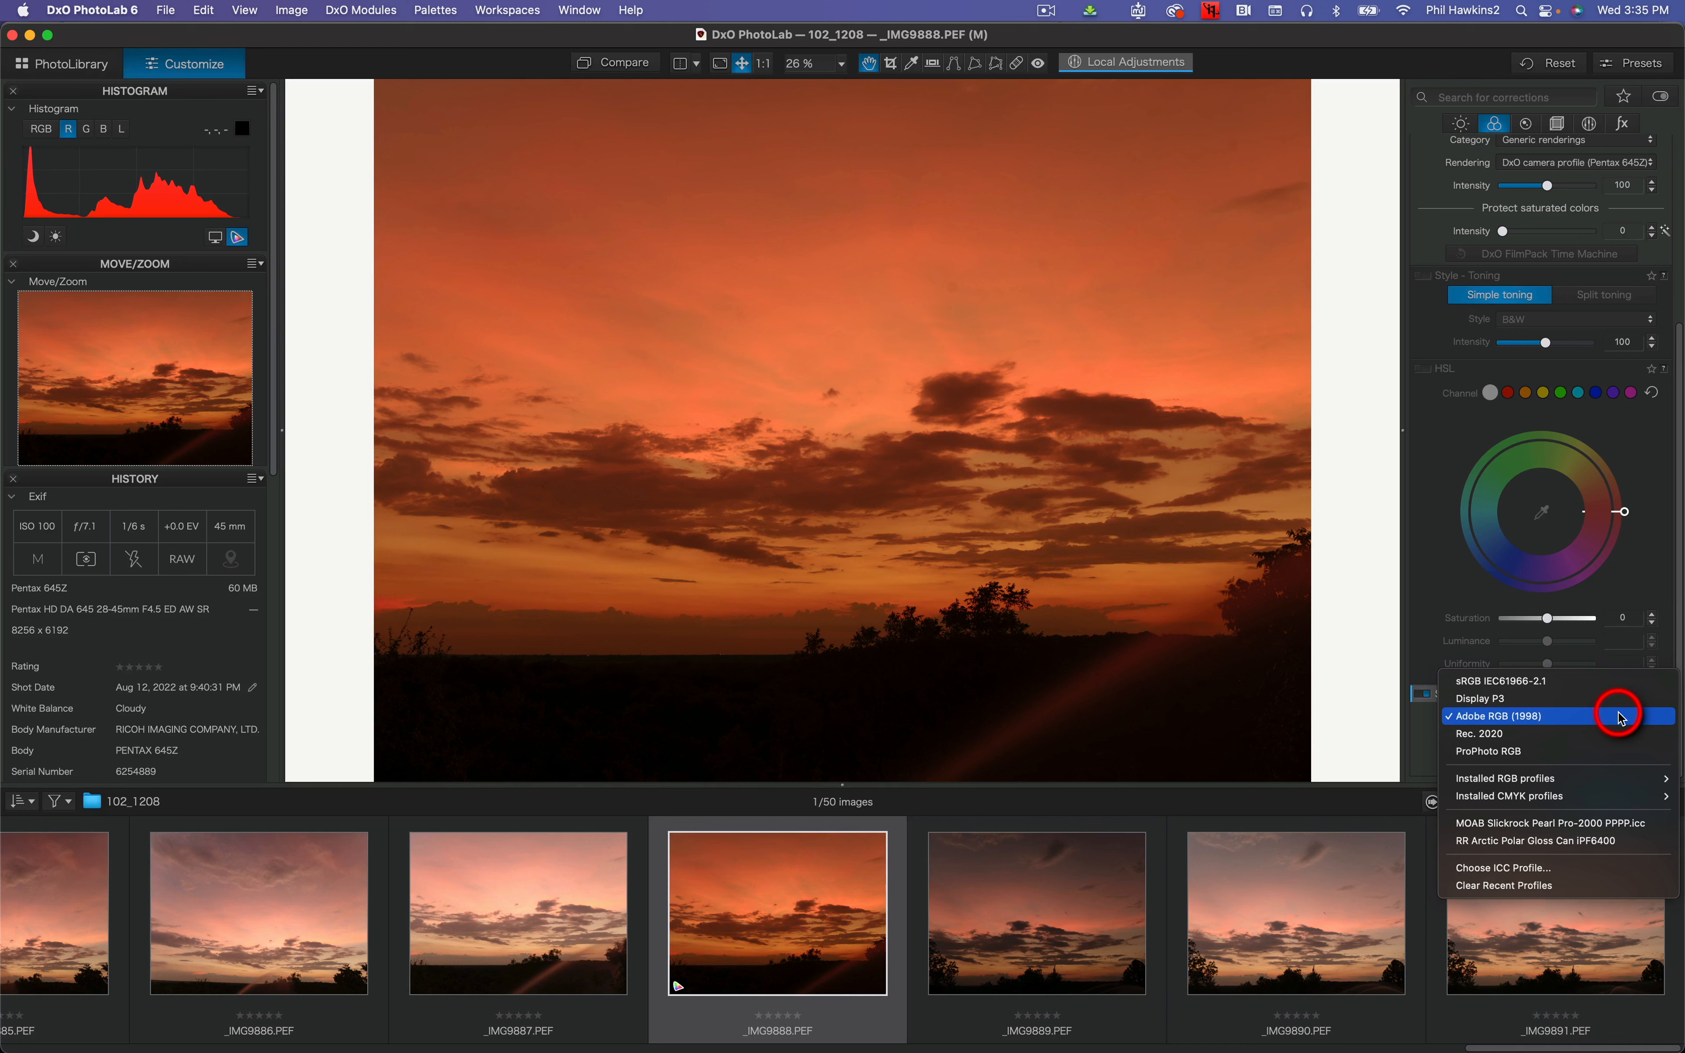
pyautogui.click(1610, 669)
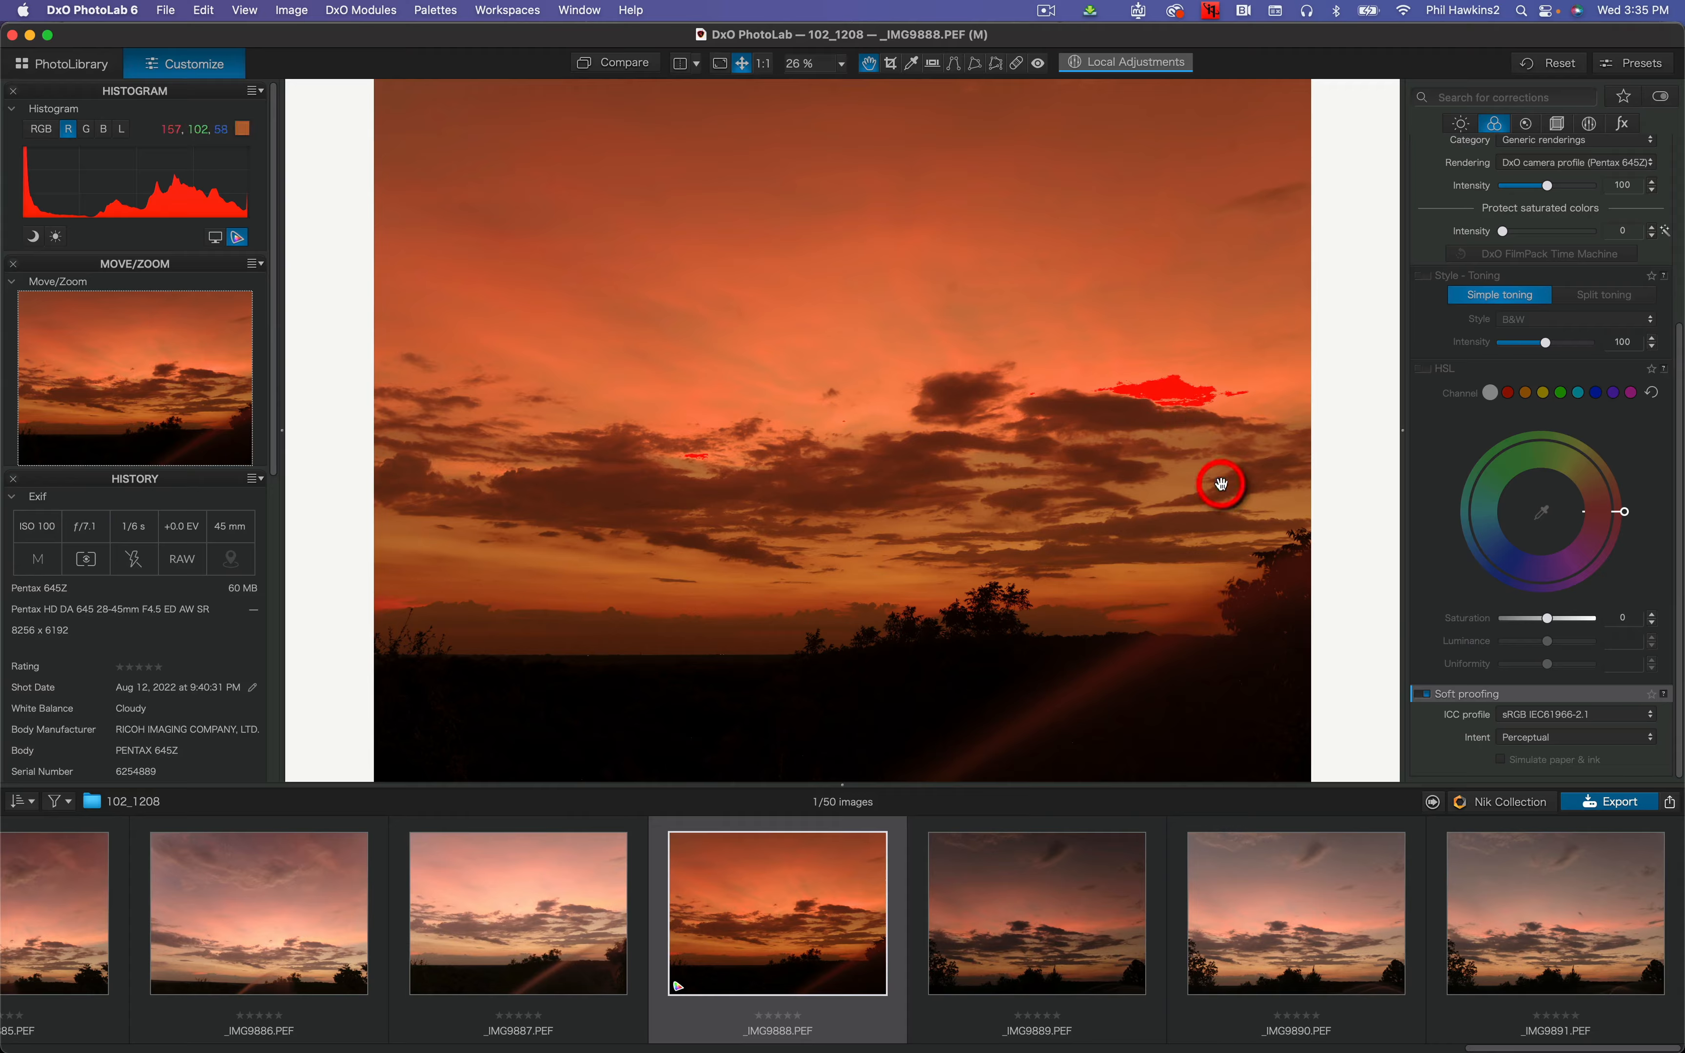
pyautogui.click(1645, 716)
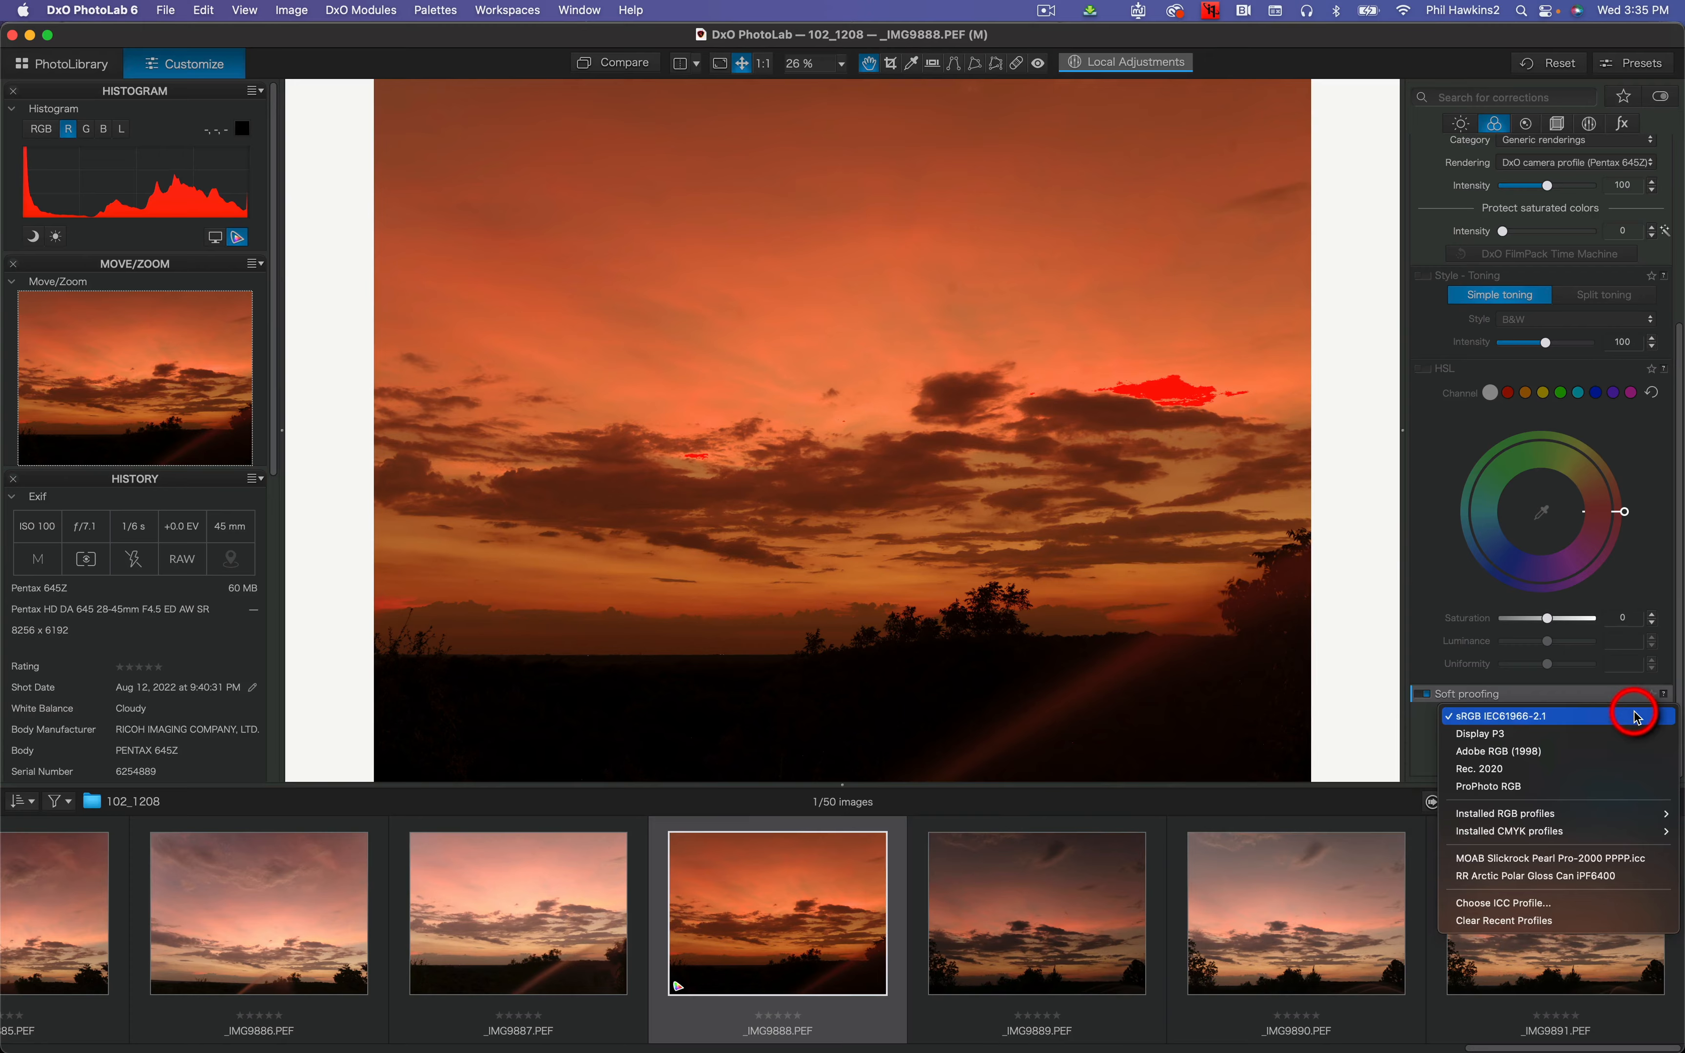
pyautogui.click(1611, 789)
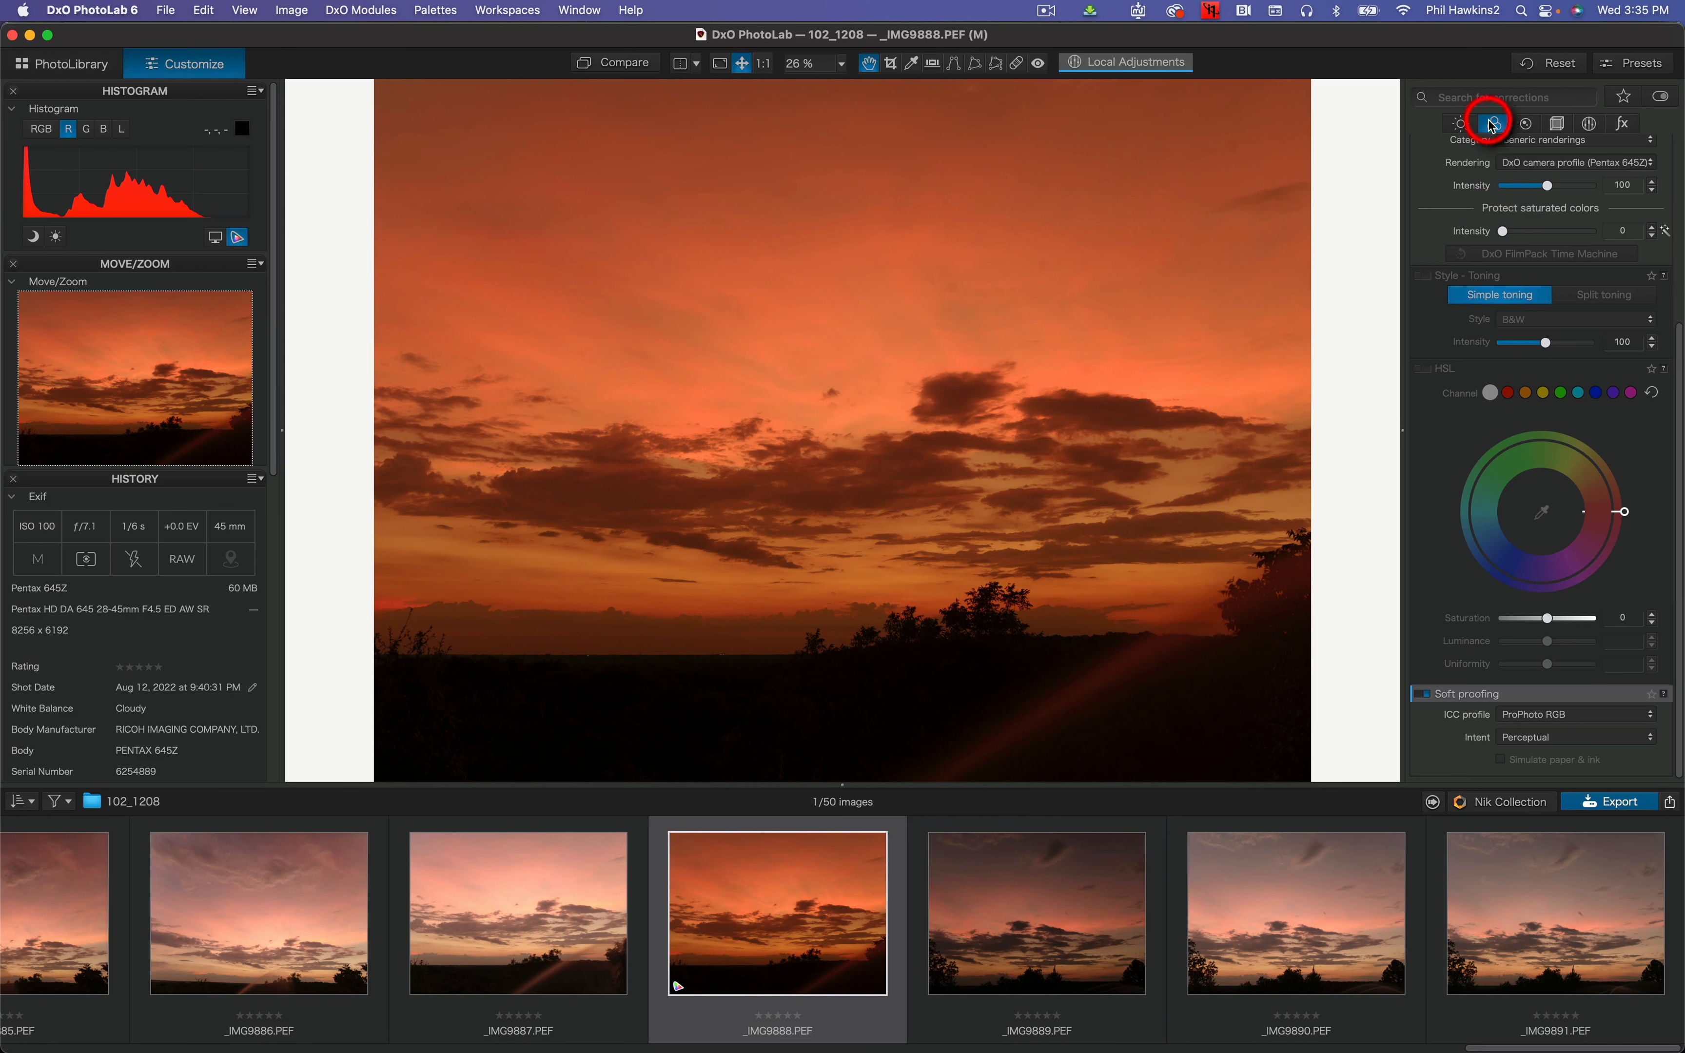
# Step: In Color Accentuation, set Vibrancy to 92 and, after trying 97 for Saturation, set Saturation to 0
pyautogui.scroll(5, 1504, 229)
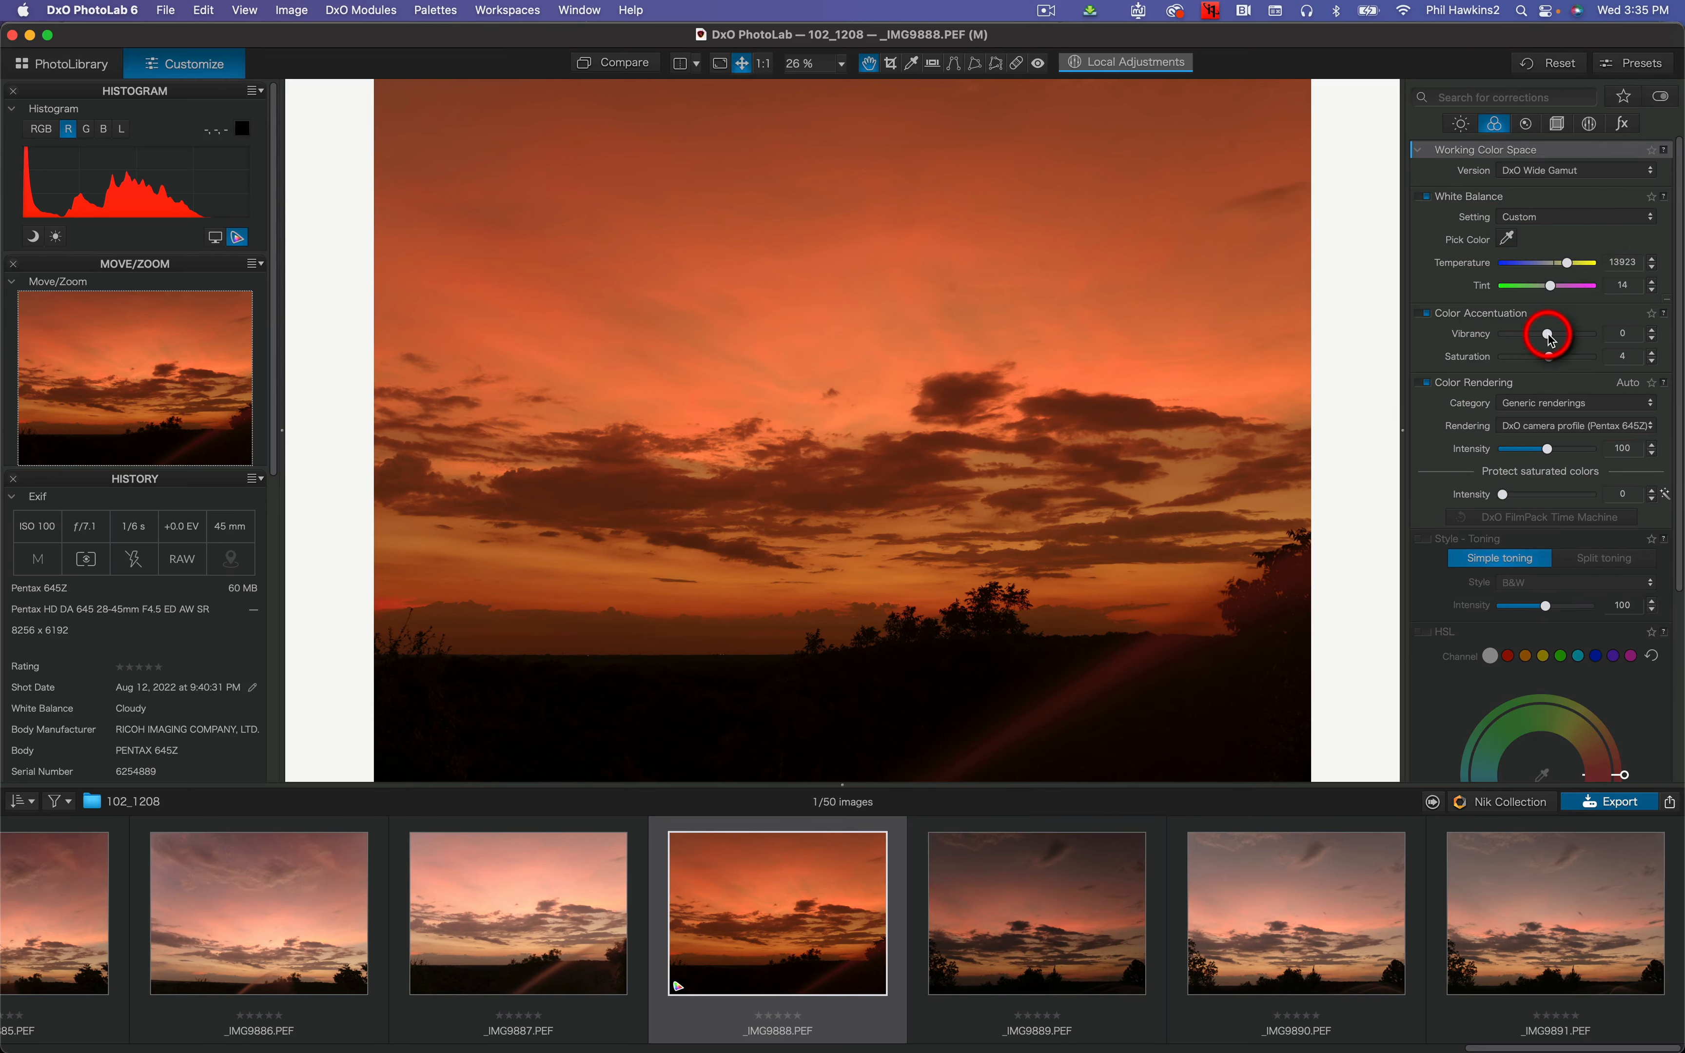
pyautogui.moveTo(1551, 340); pyautogui.dragTo(1594, 340)
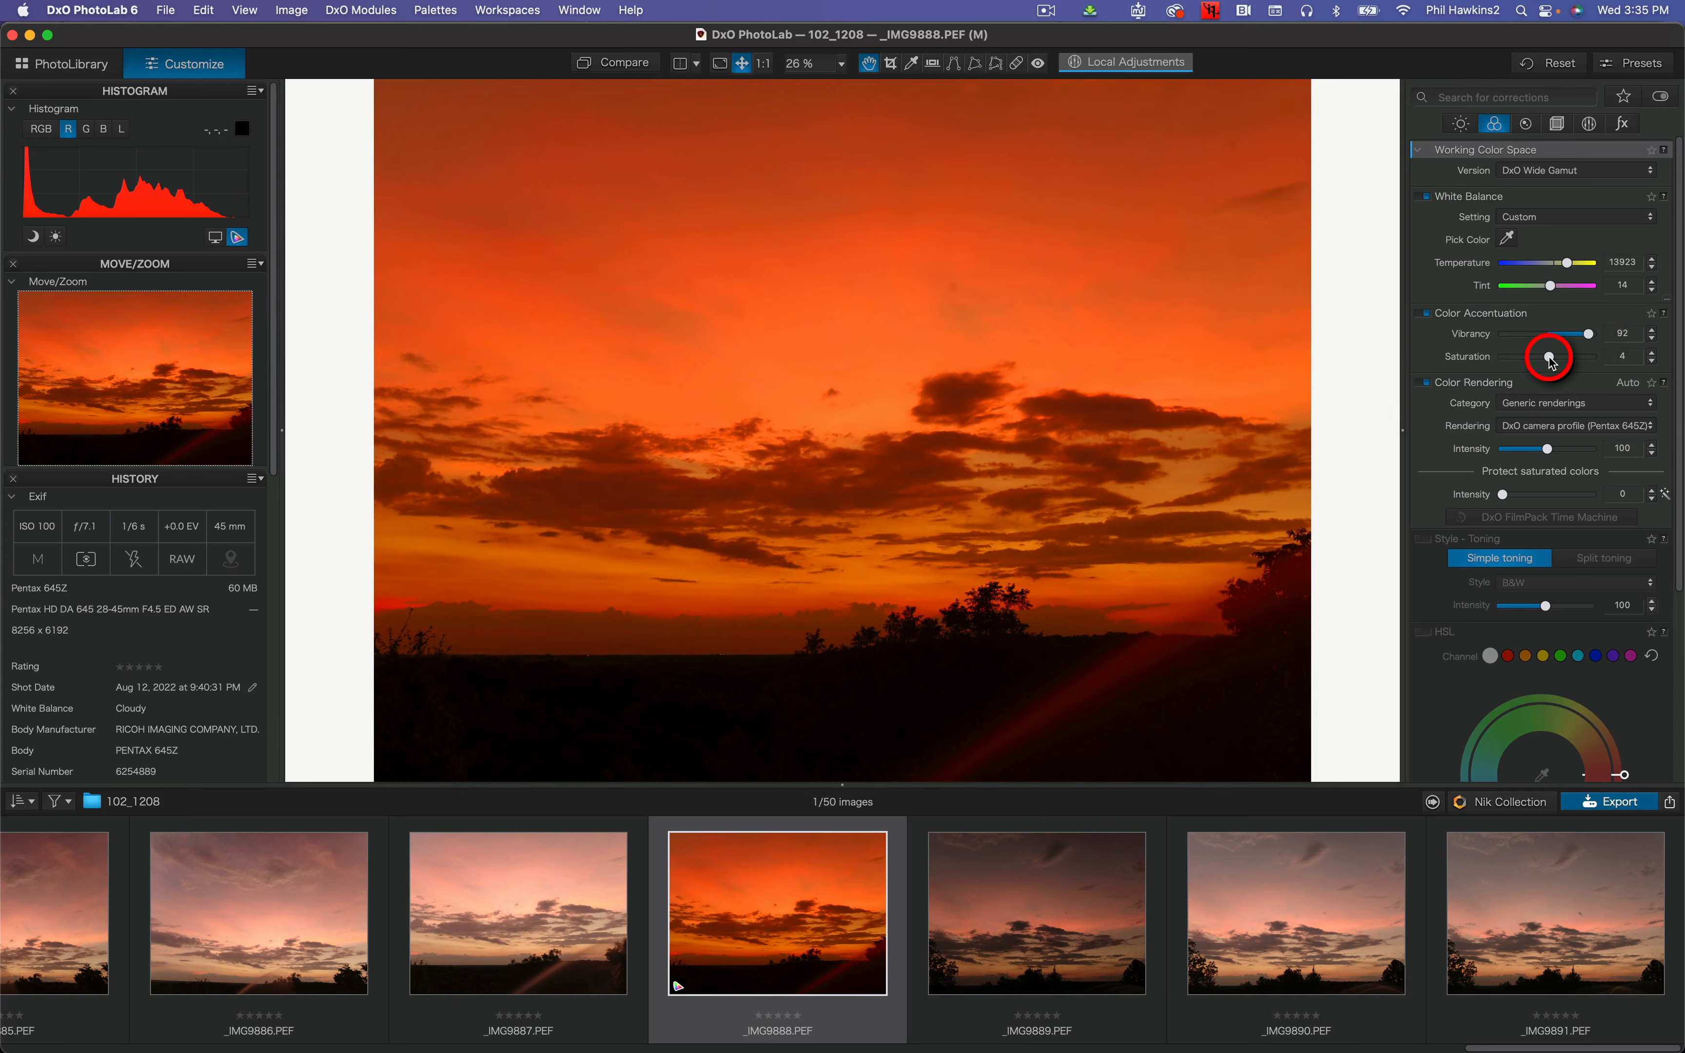
pyautogui.moveTo(1552, 361); pyautogui.dragTo(1594, 361)
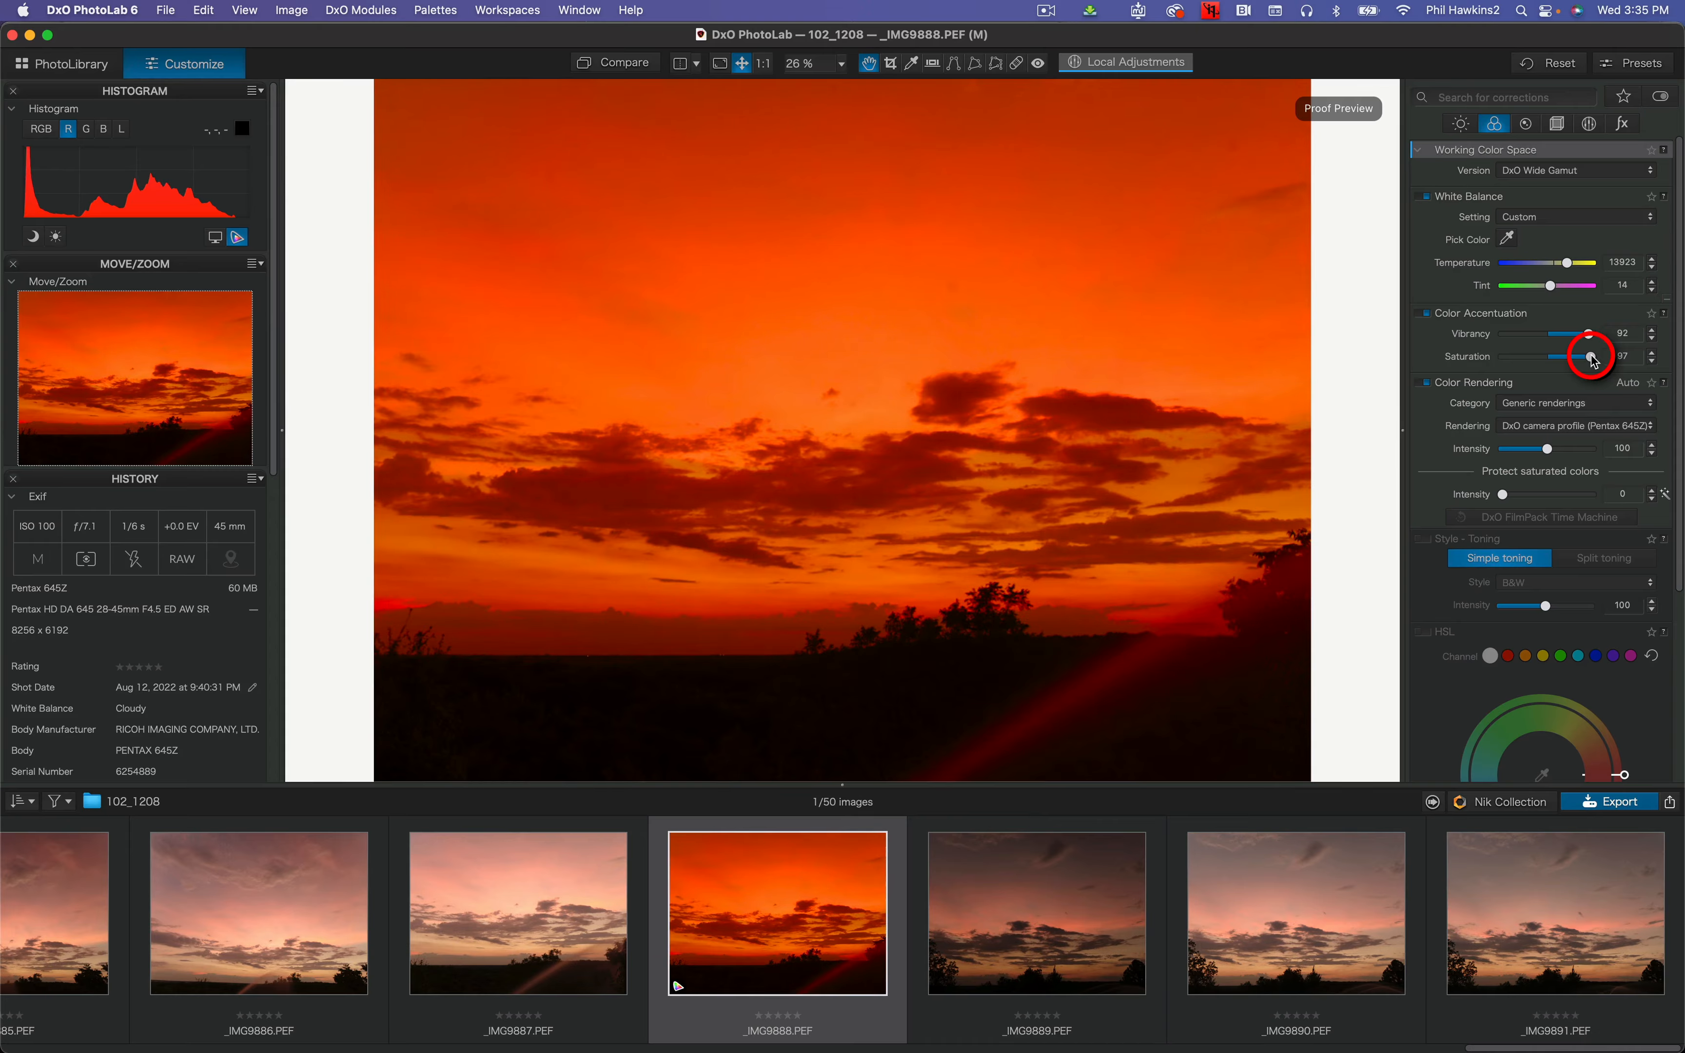
pyautogui.moveTo(1594, 361); pyautogui.dragTo(1595, 361)
pyautogui.moveTo(1594, 361); pyautogui.dragTo(1551, 361)
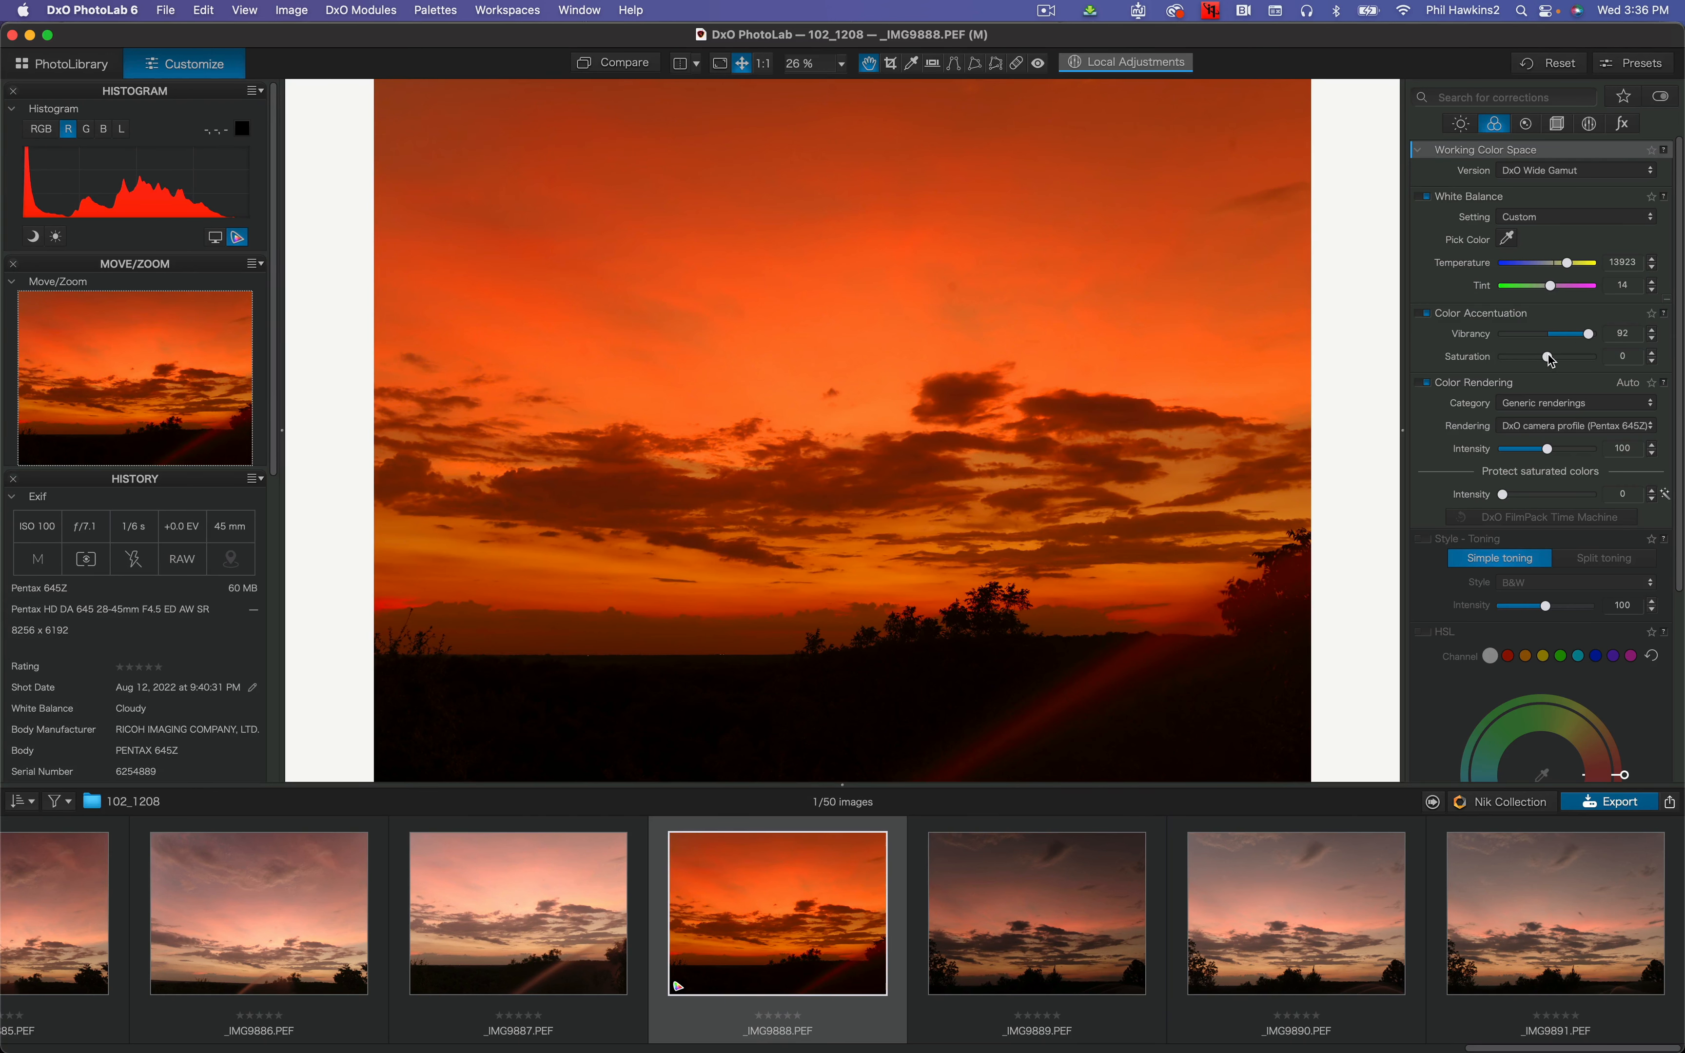
# Step: Proof the saturated photo with the MOAB Slickrock Pearl Pro-2000 PPPP.icc printer profile and return to ProPhoto RGB
pyautogui.scroll(-8, 1550, 362)
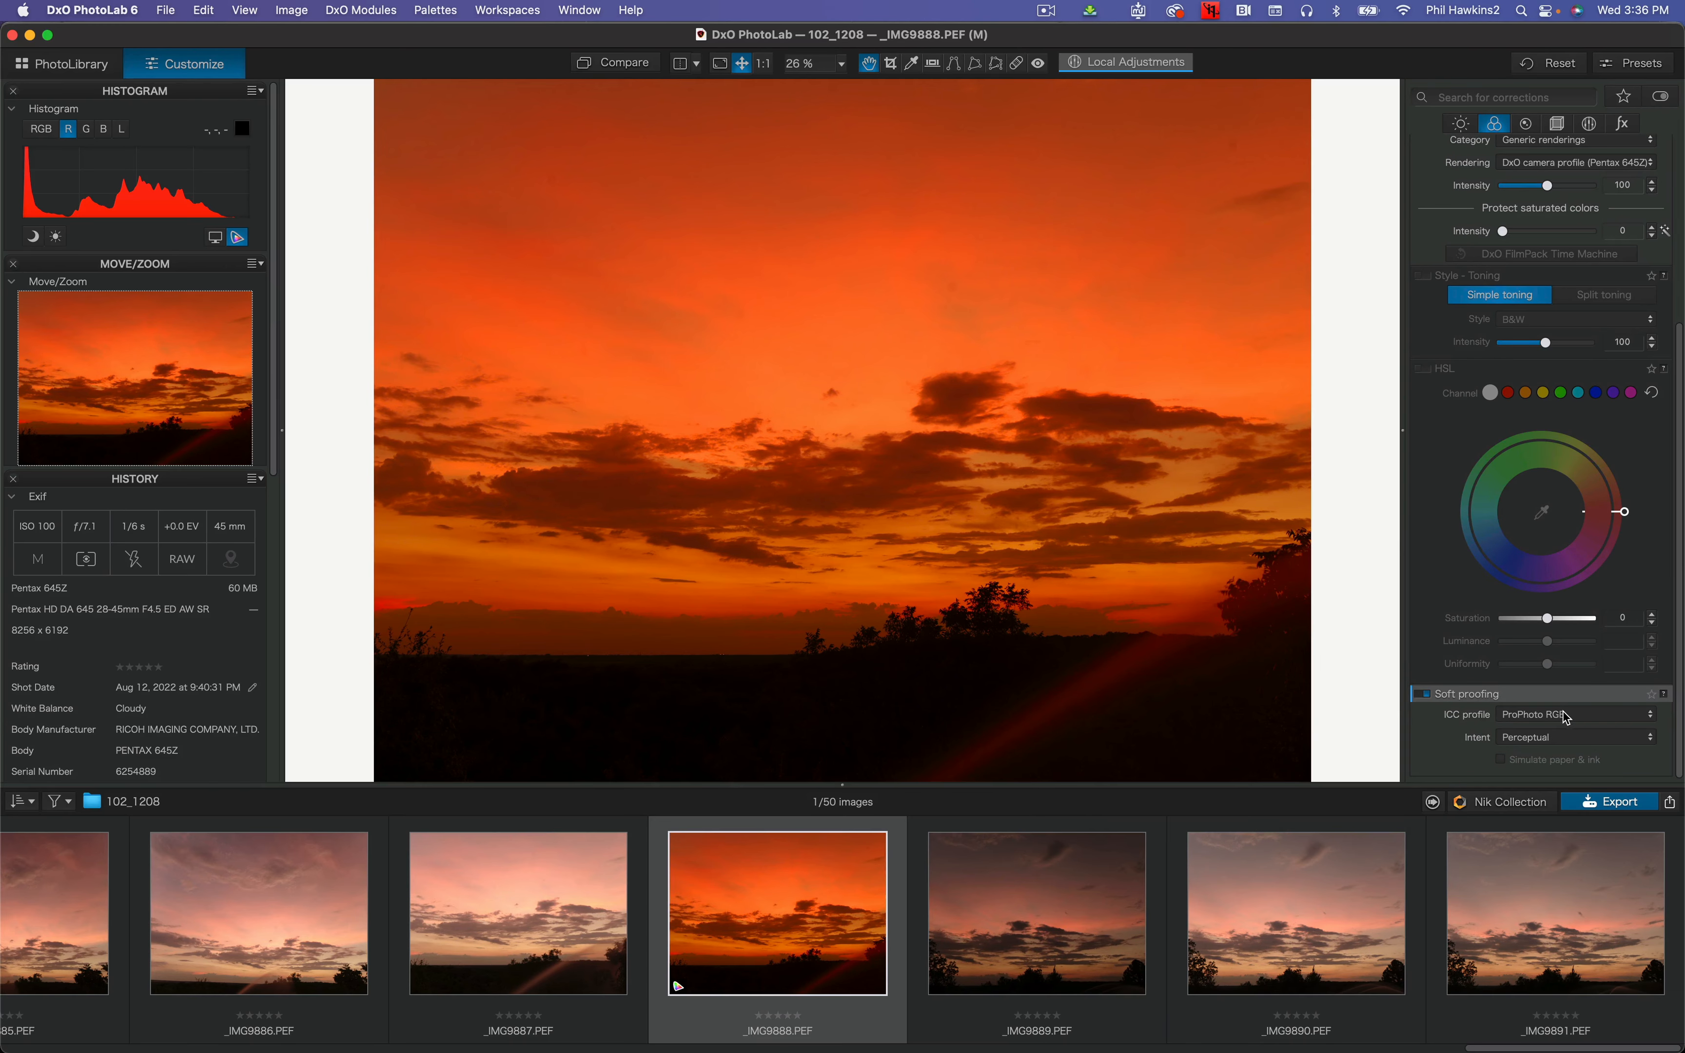
pyautogui.click(1566, 718)
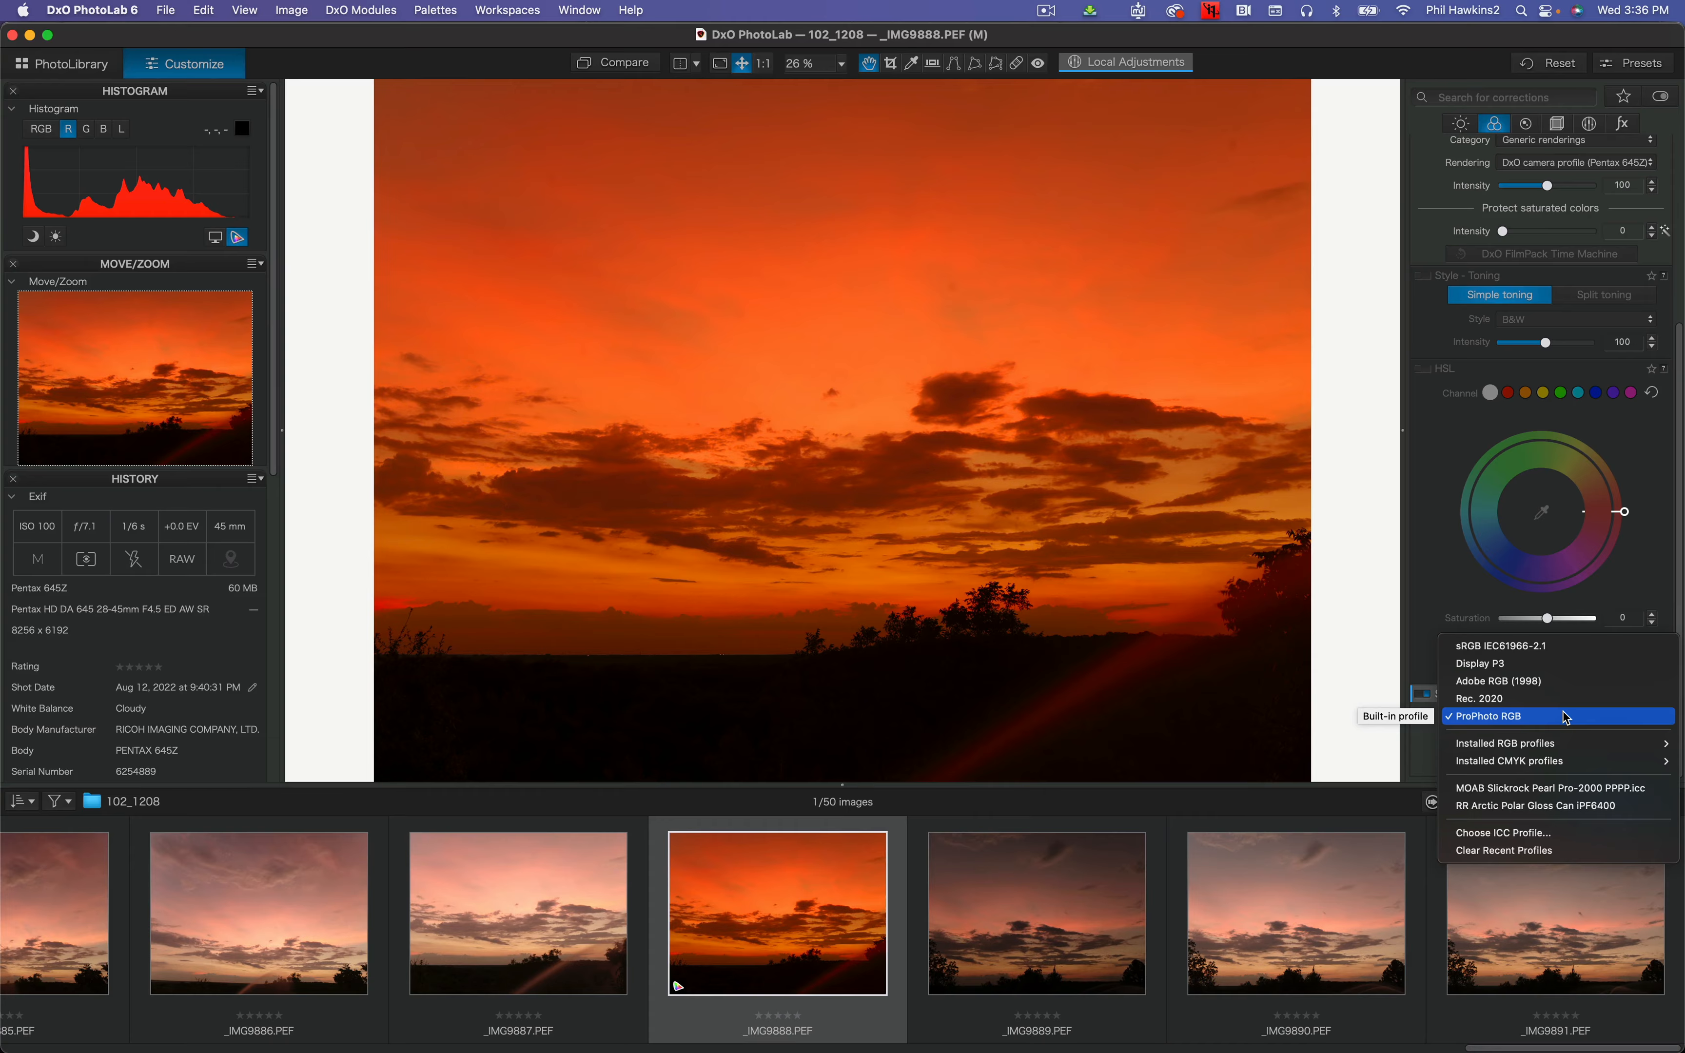
pyautogui.click(1576, 790)
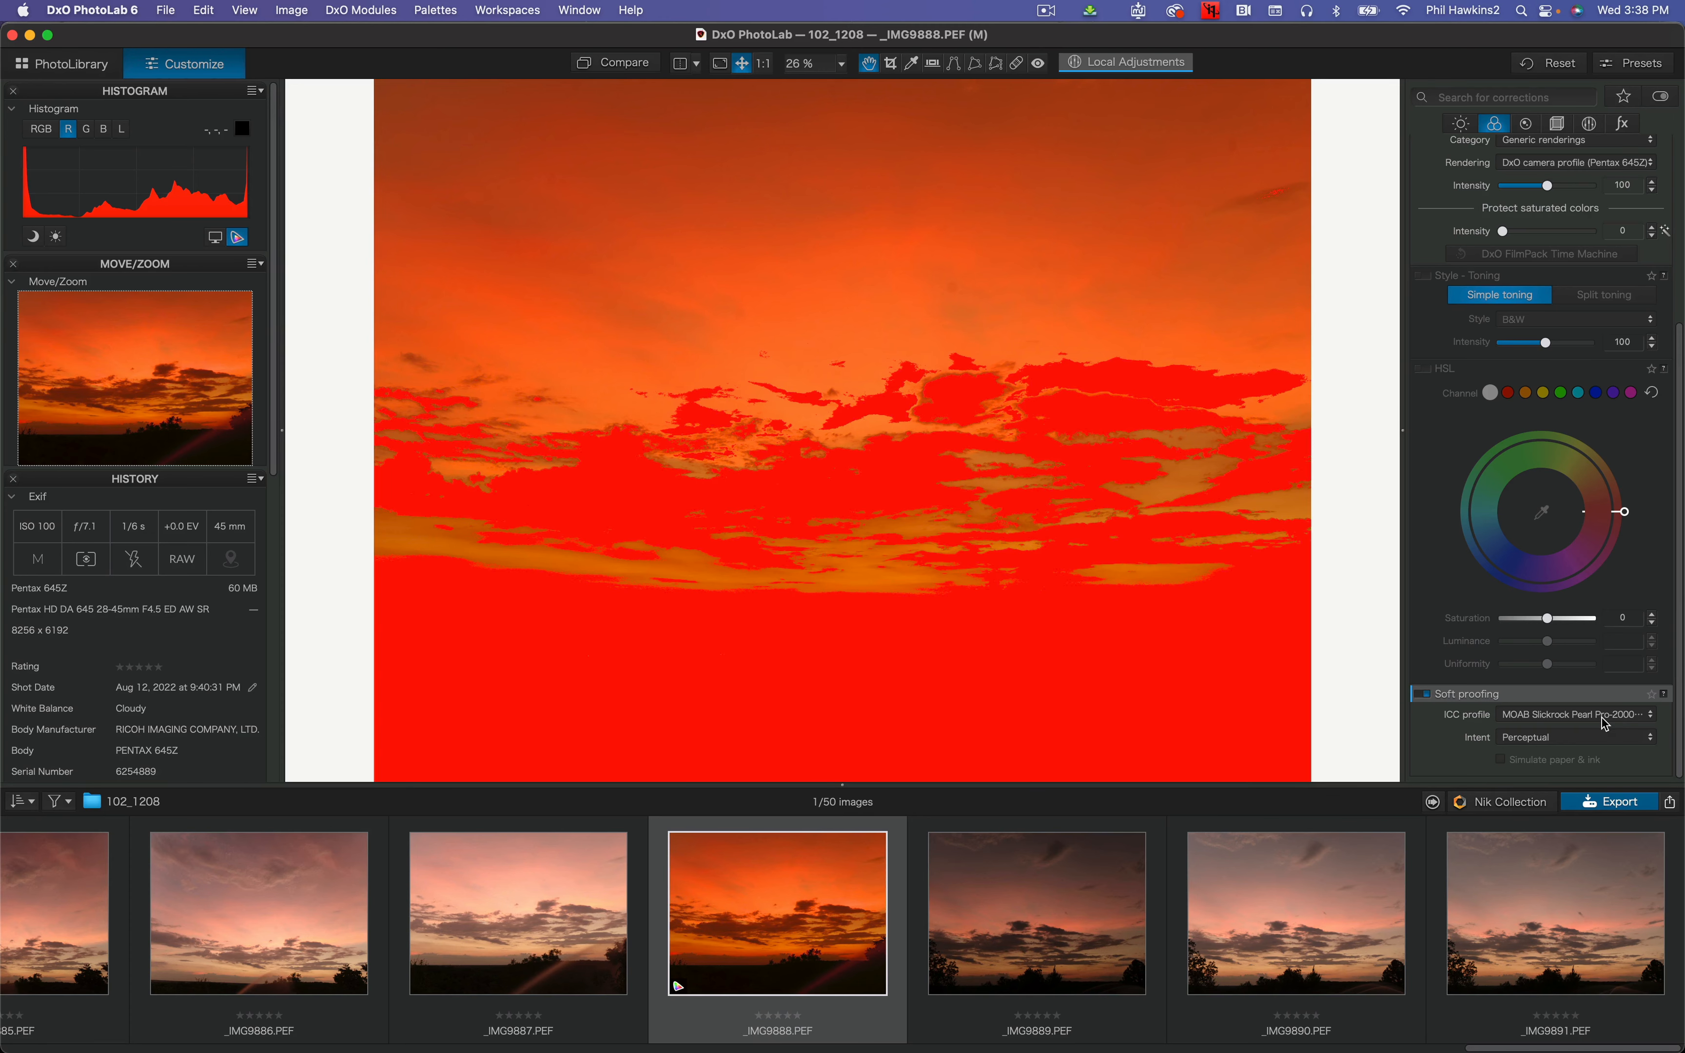
pyautogui.click(1602, 717)
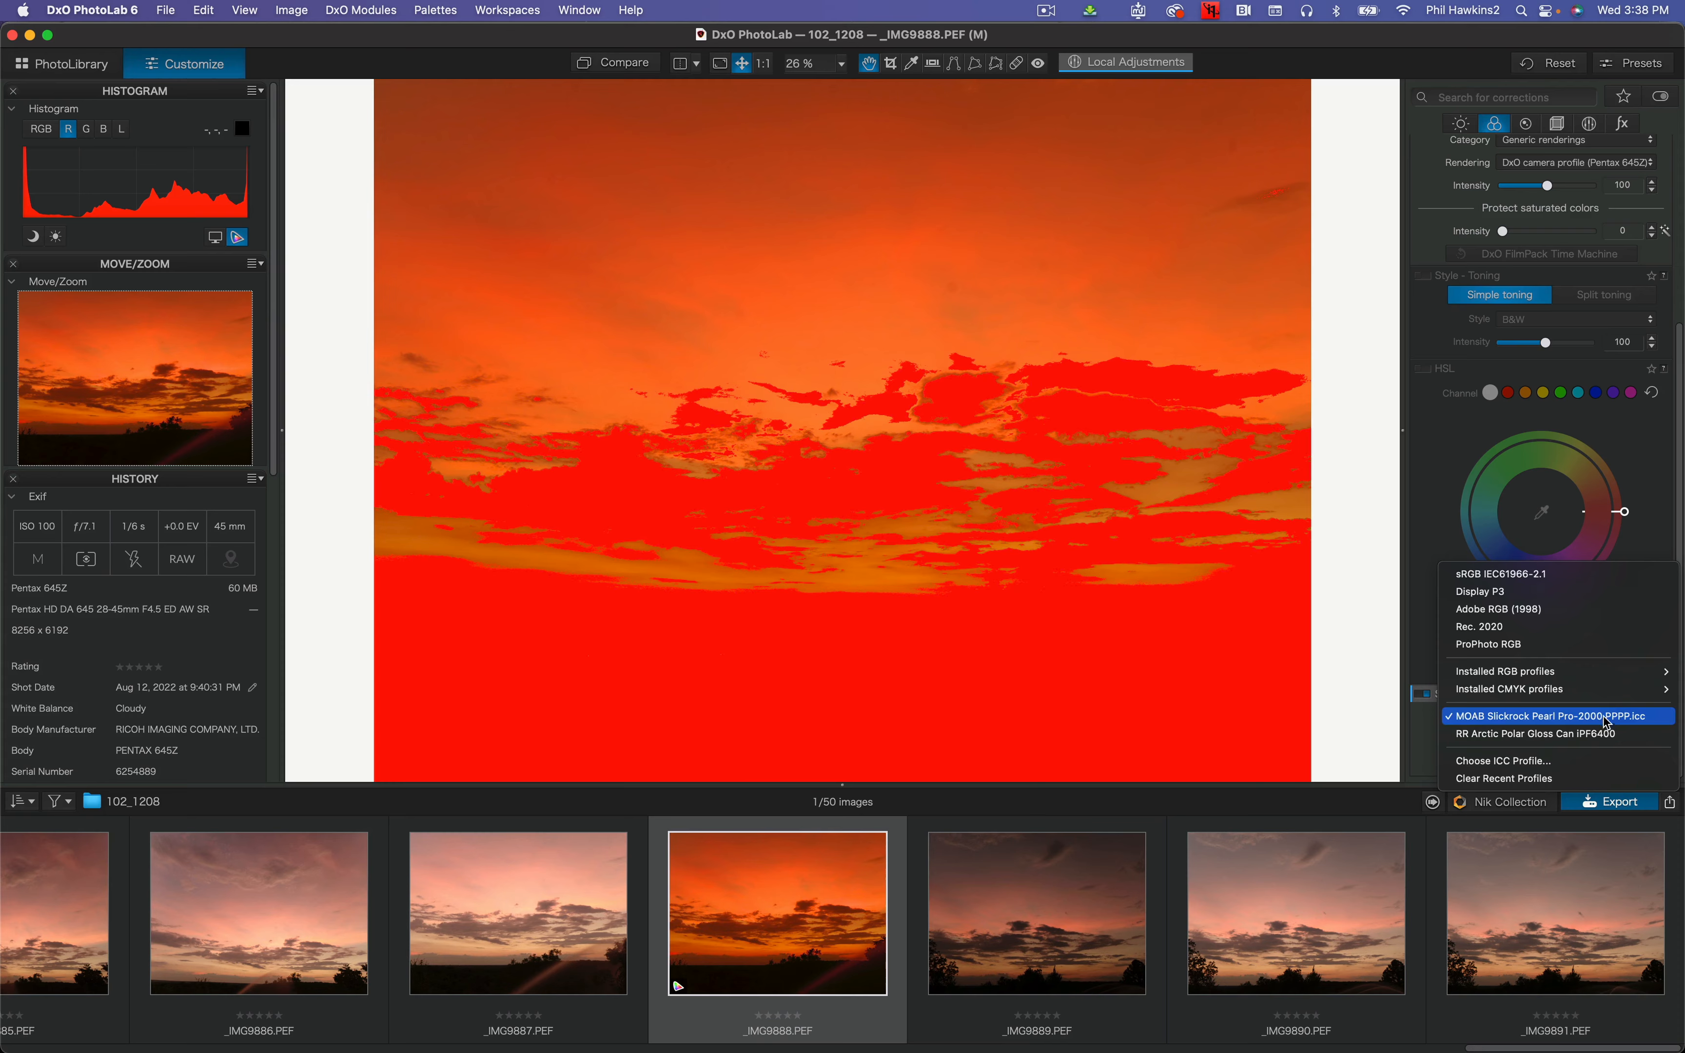
pyautogui.click(1600, 642)
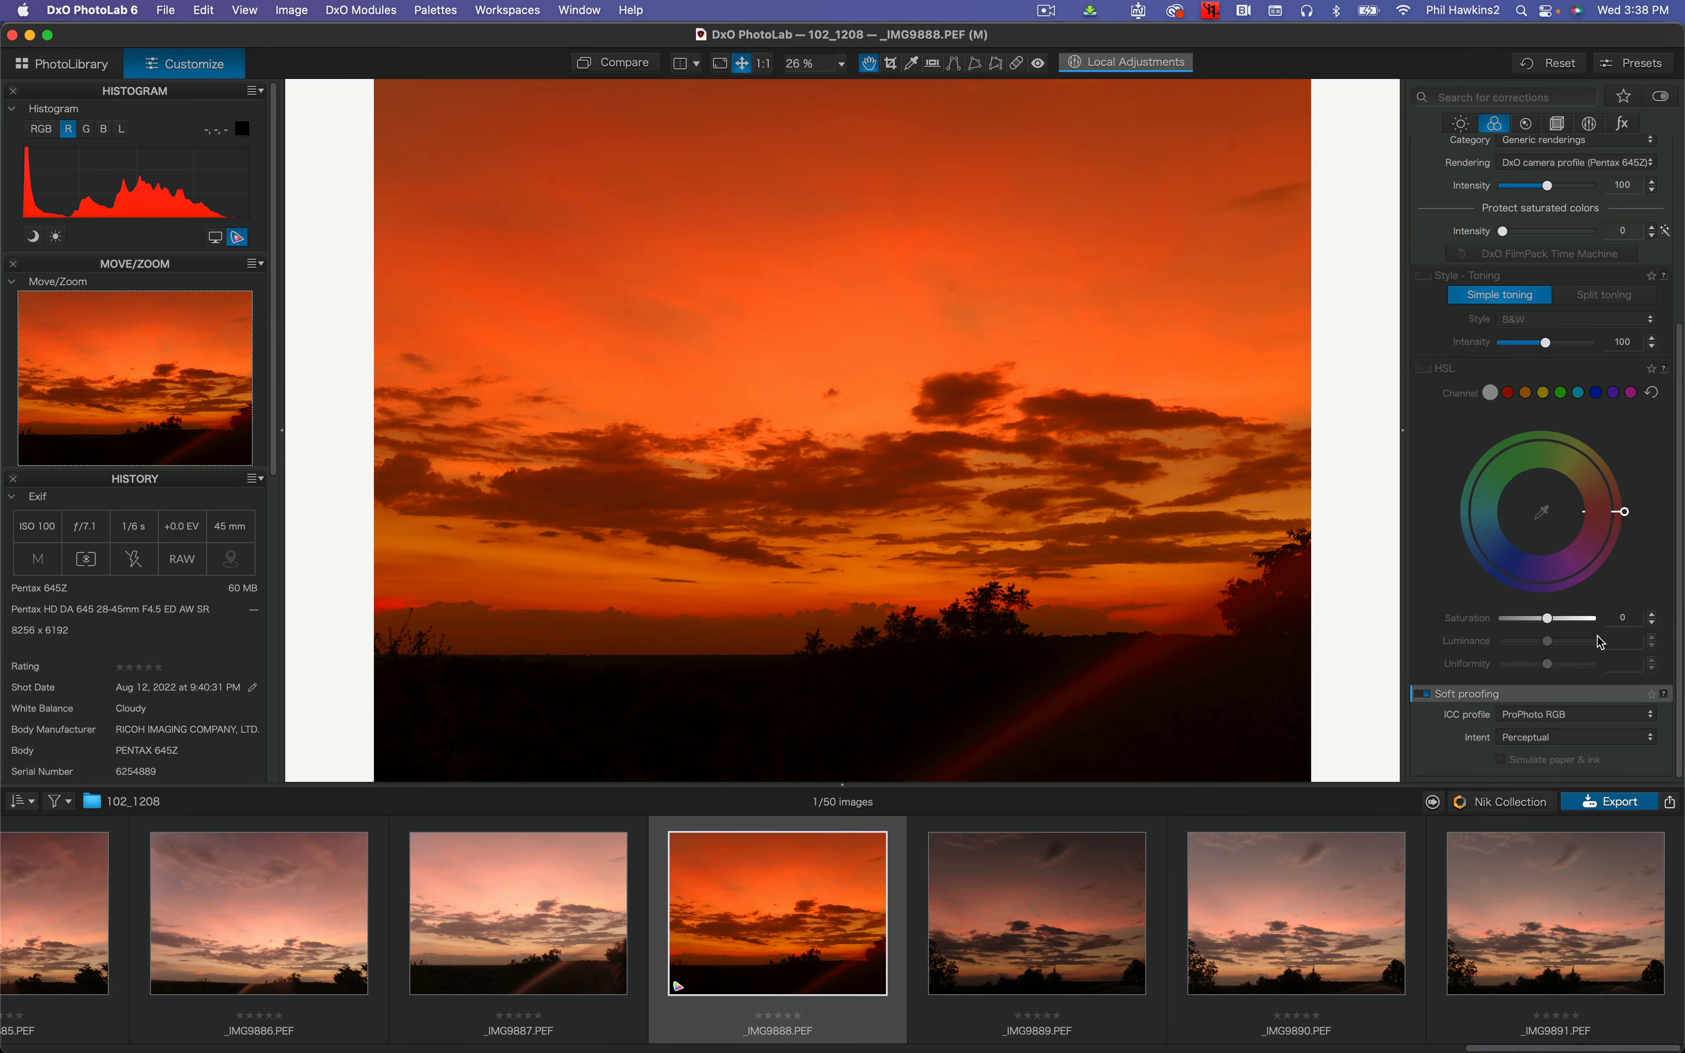
# Step: Preview the saturated photo with Adobe RGB (1998), checking the clipping along the horizon, and with sRGB IEC61966-2.1
pyautogui.click(1599, 717)
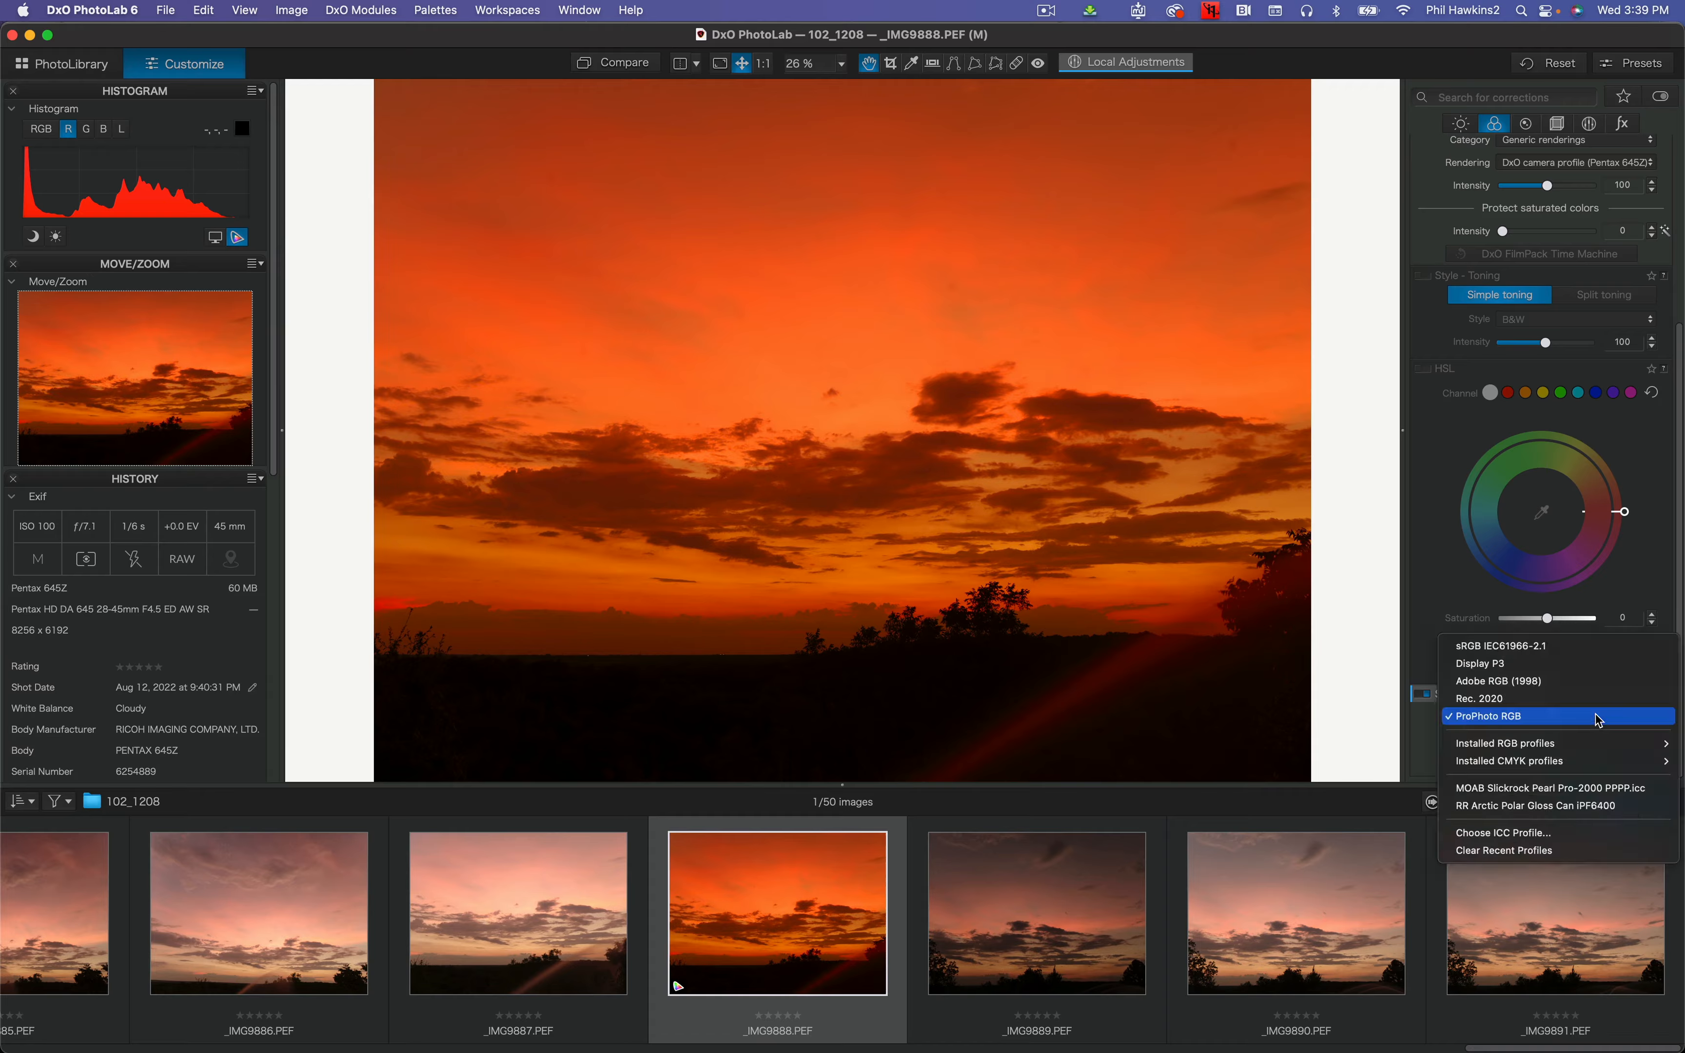
pyautogui.click(1593, 681)
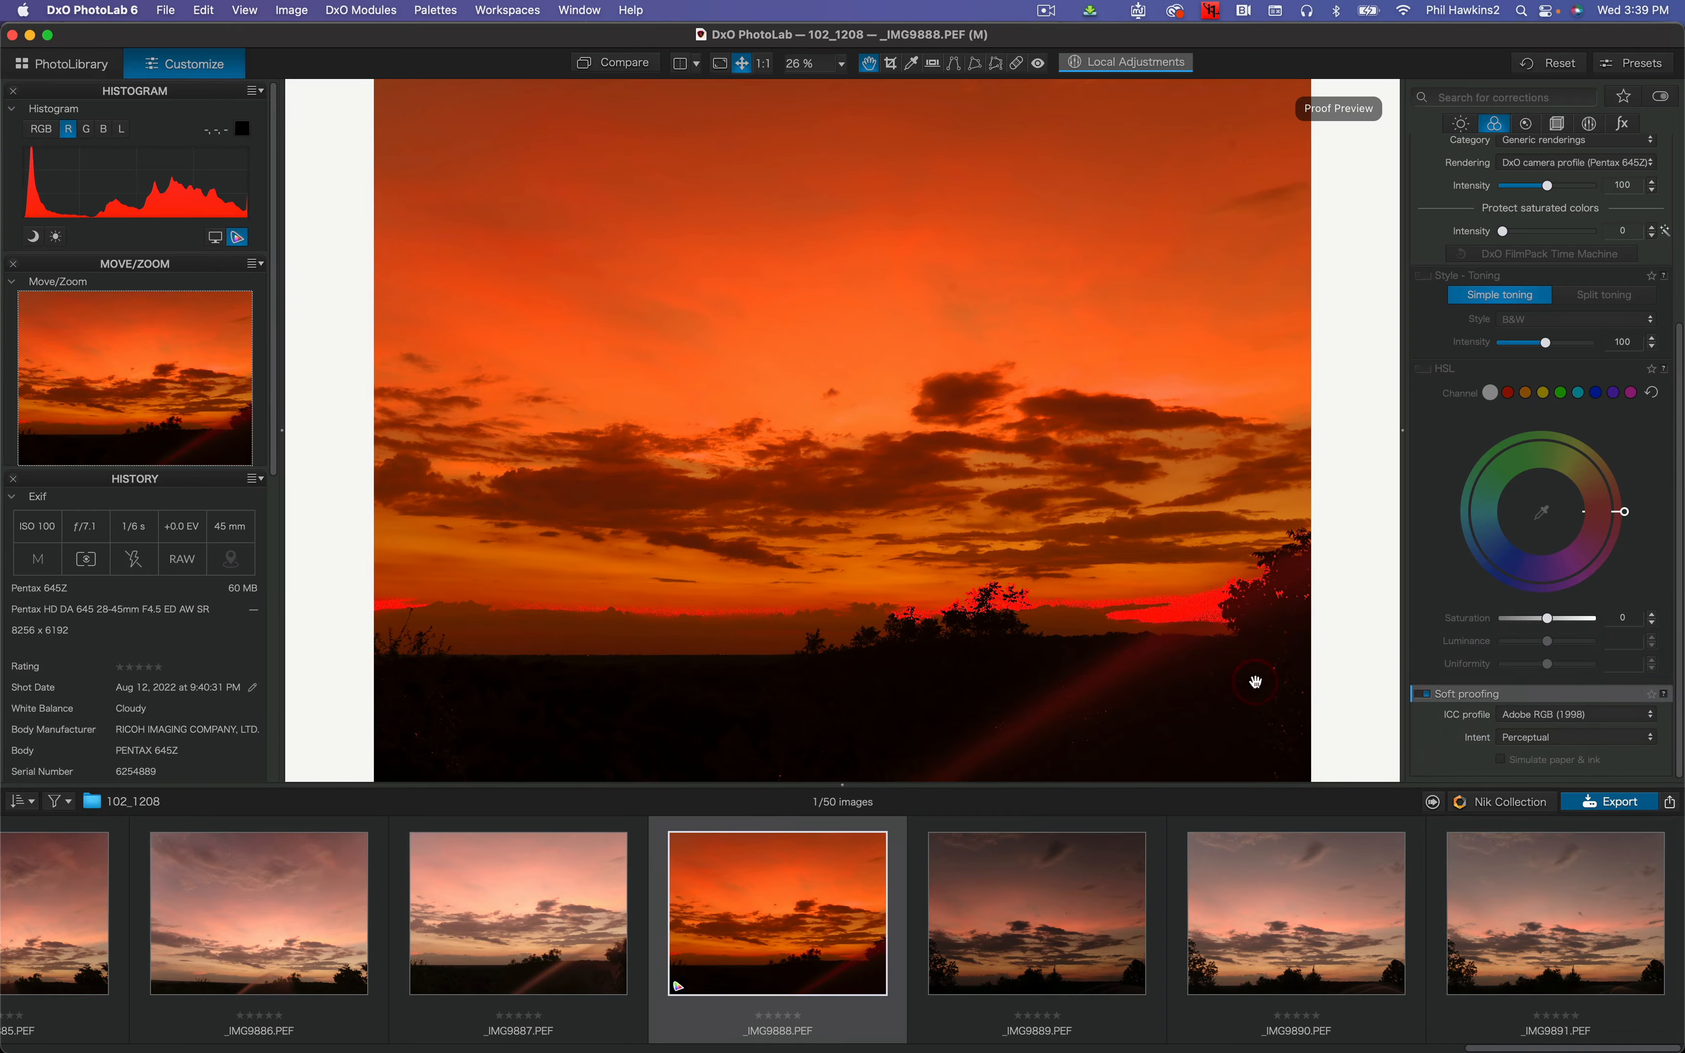
pyautogui.moveTo(1141, 657); pyautogui.dragTo(1202, 607)
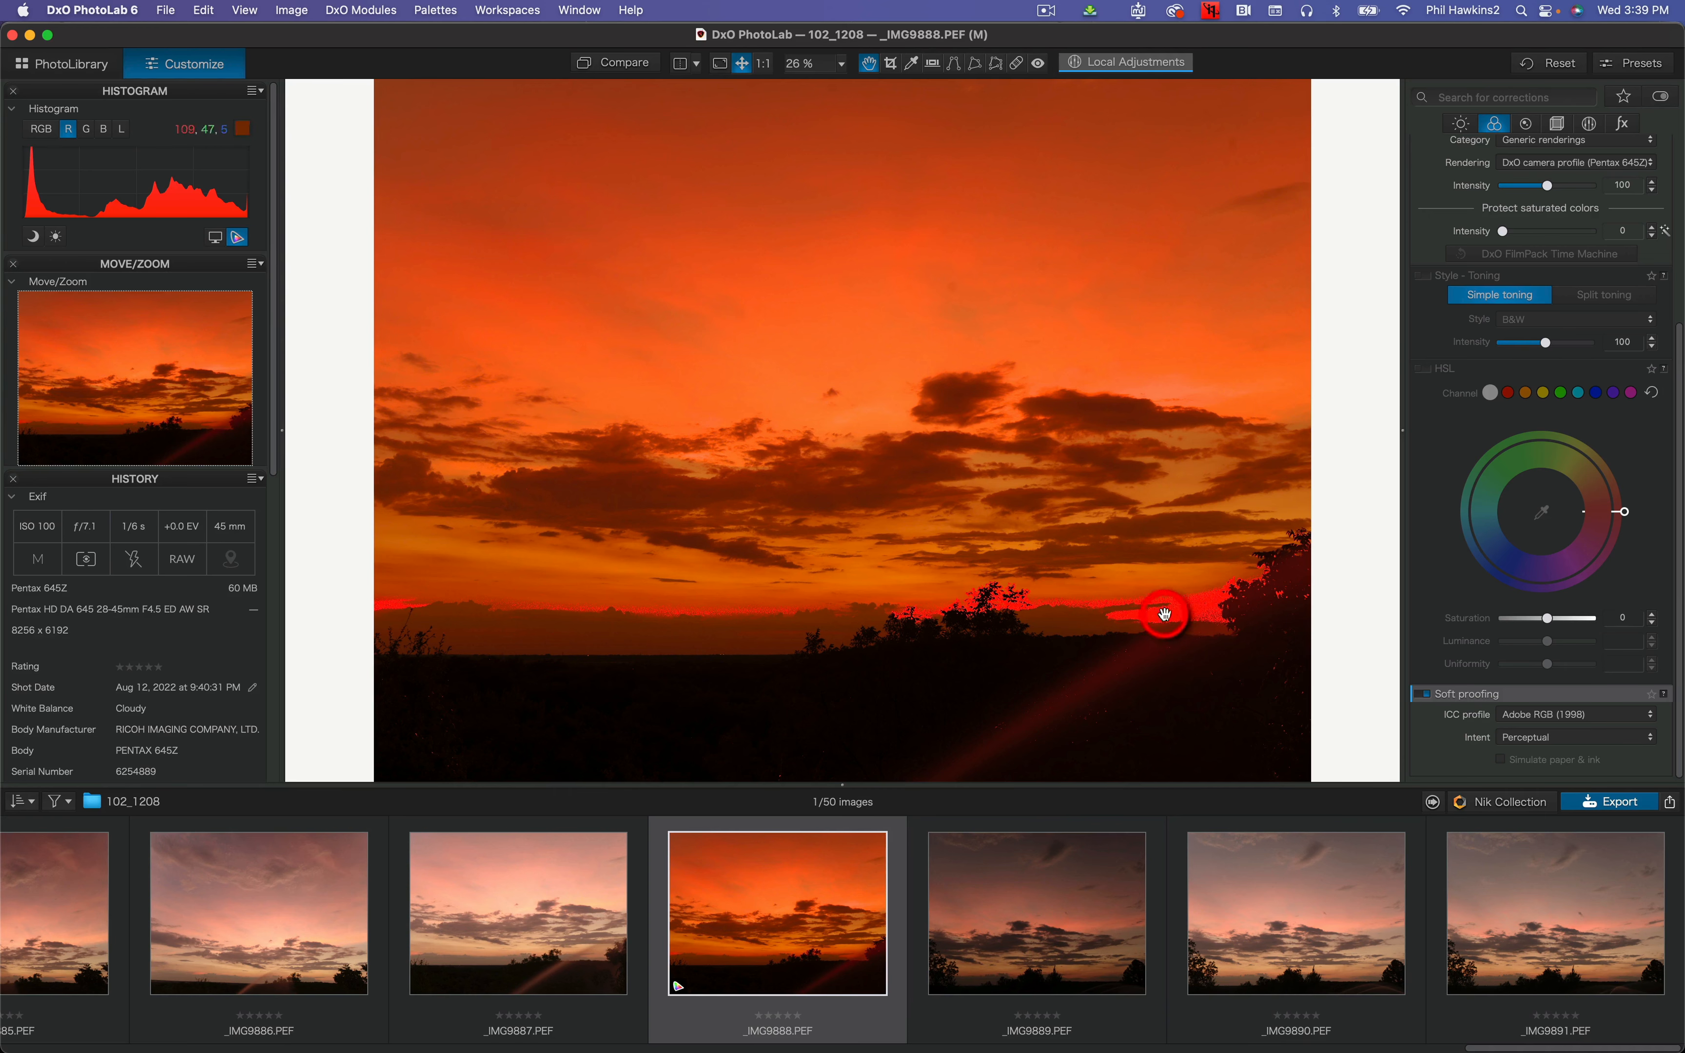
pyautogui.click(1570, 717)
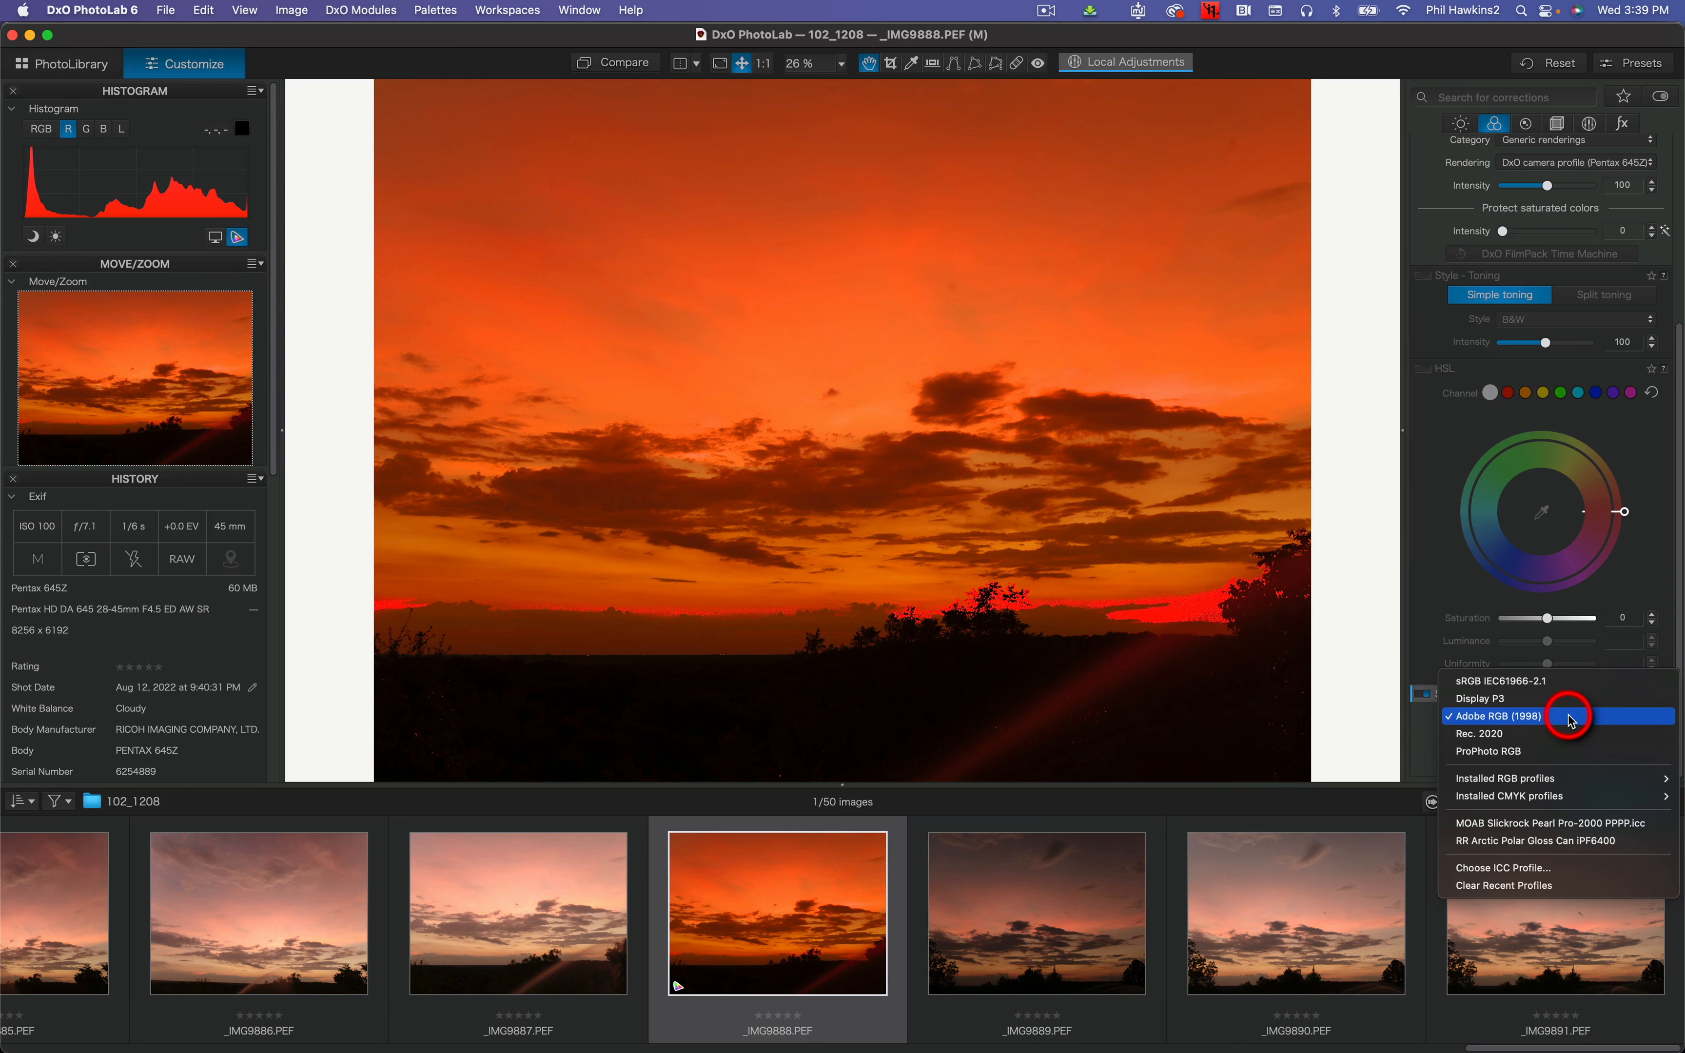
pyautogui.click(1570, 689)
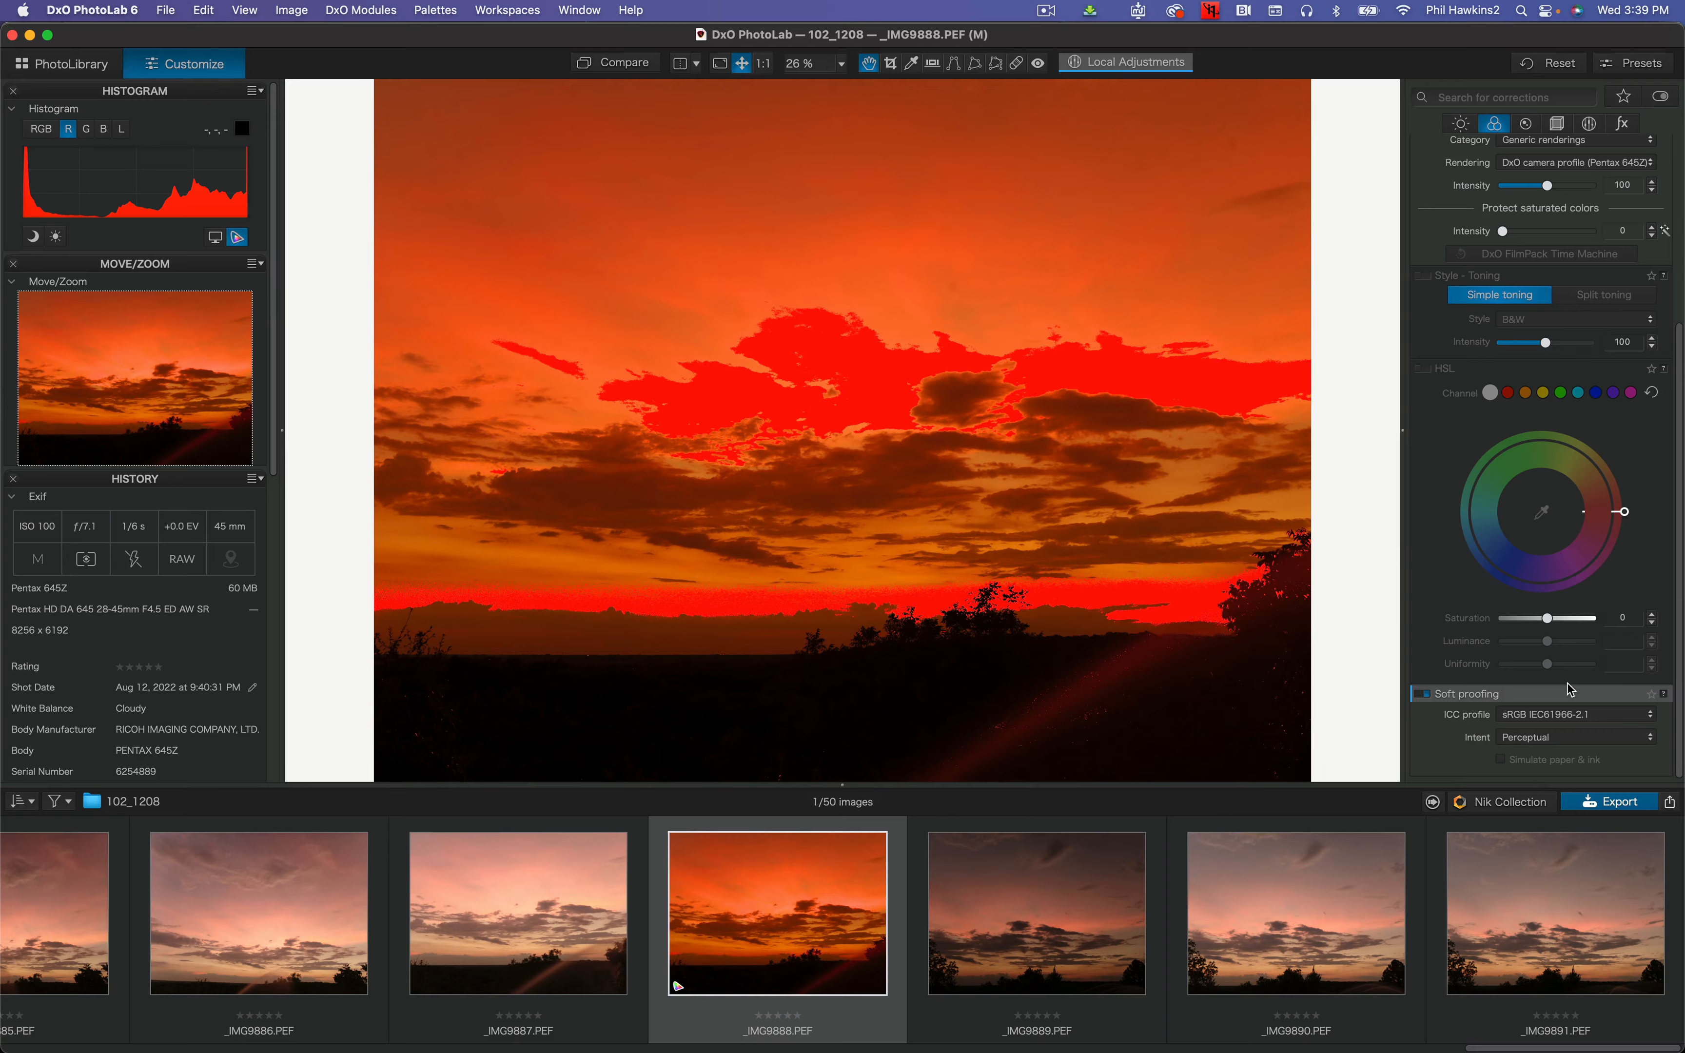
# Step: Preview the soft proof with Display P3 and set the ICC profile to Rec. 2020
pyautogui.click(1574, 715)
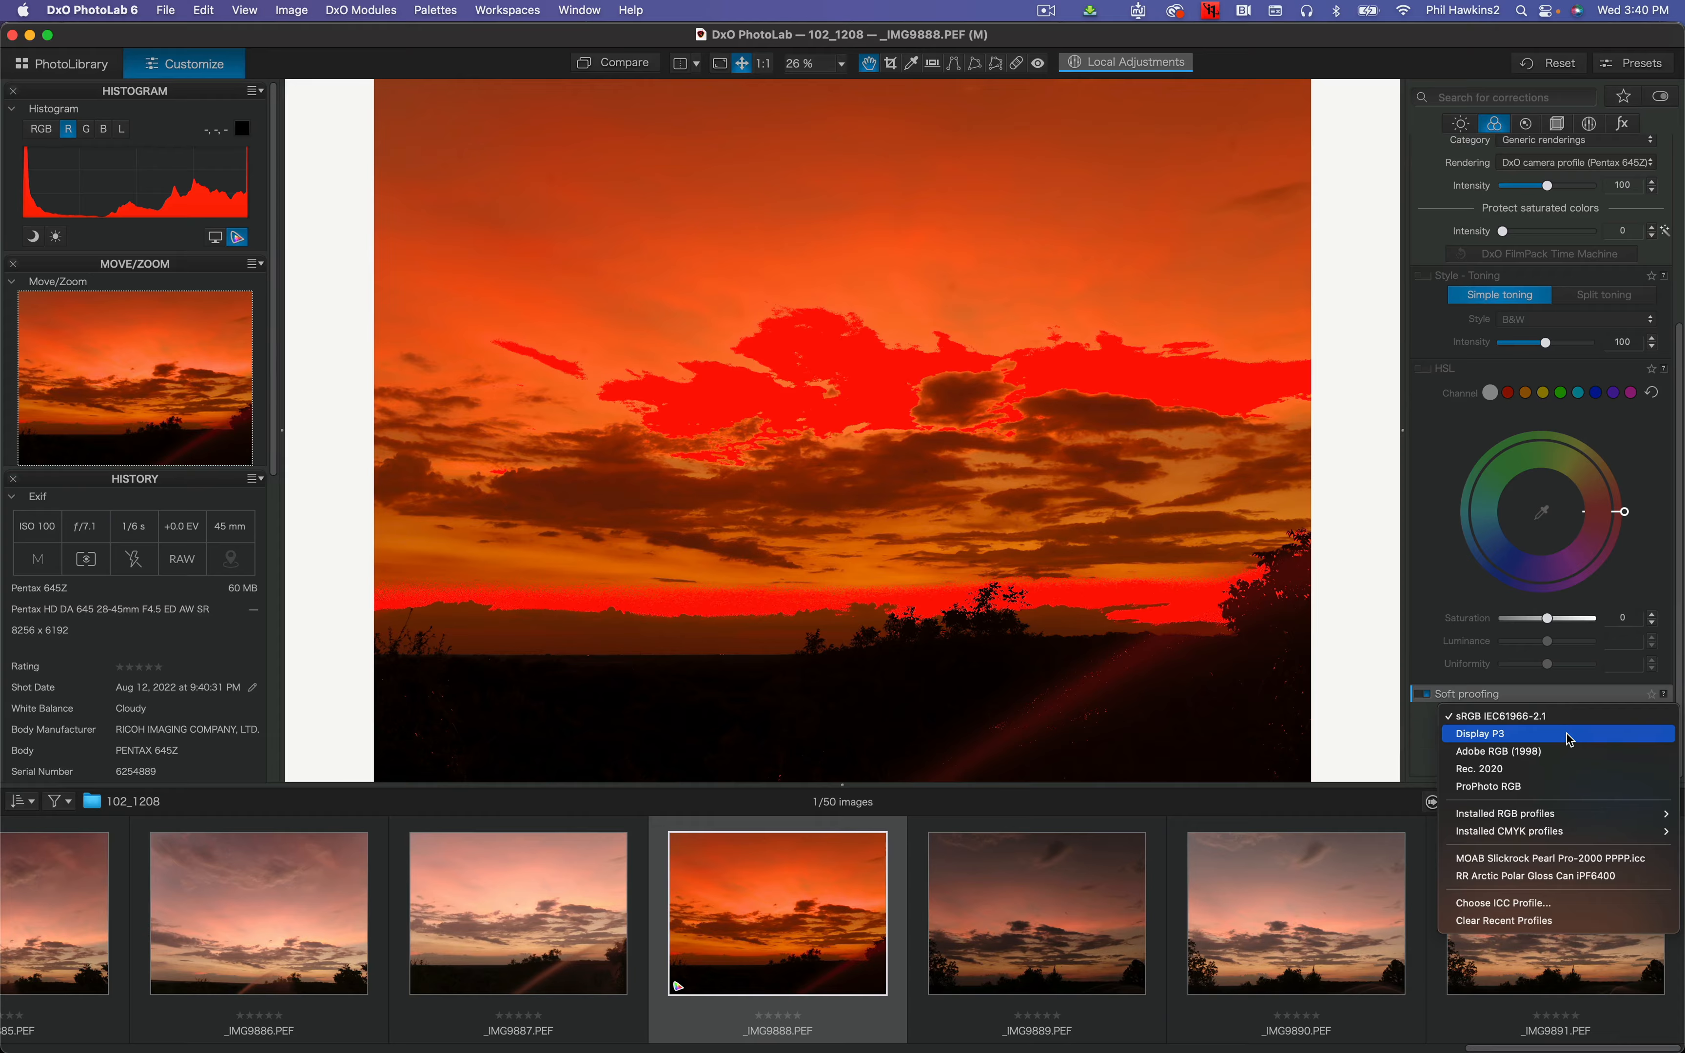
pyautogui.click(1570, 735)
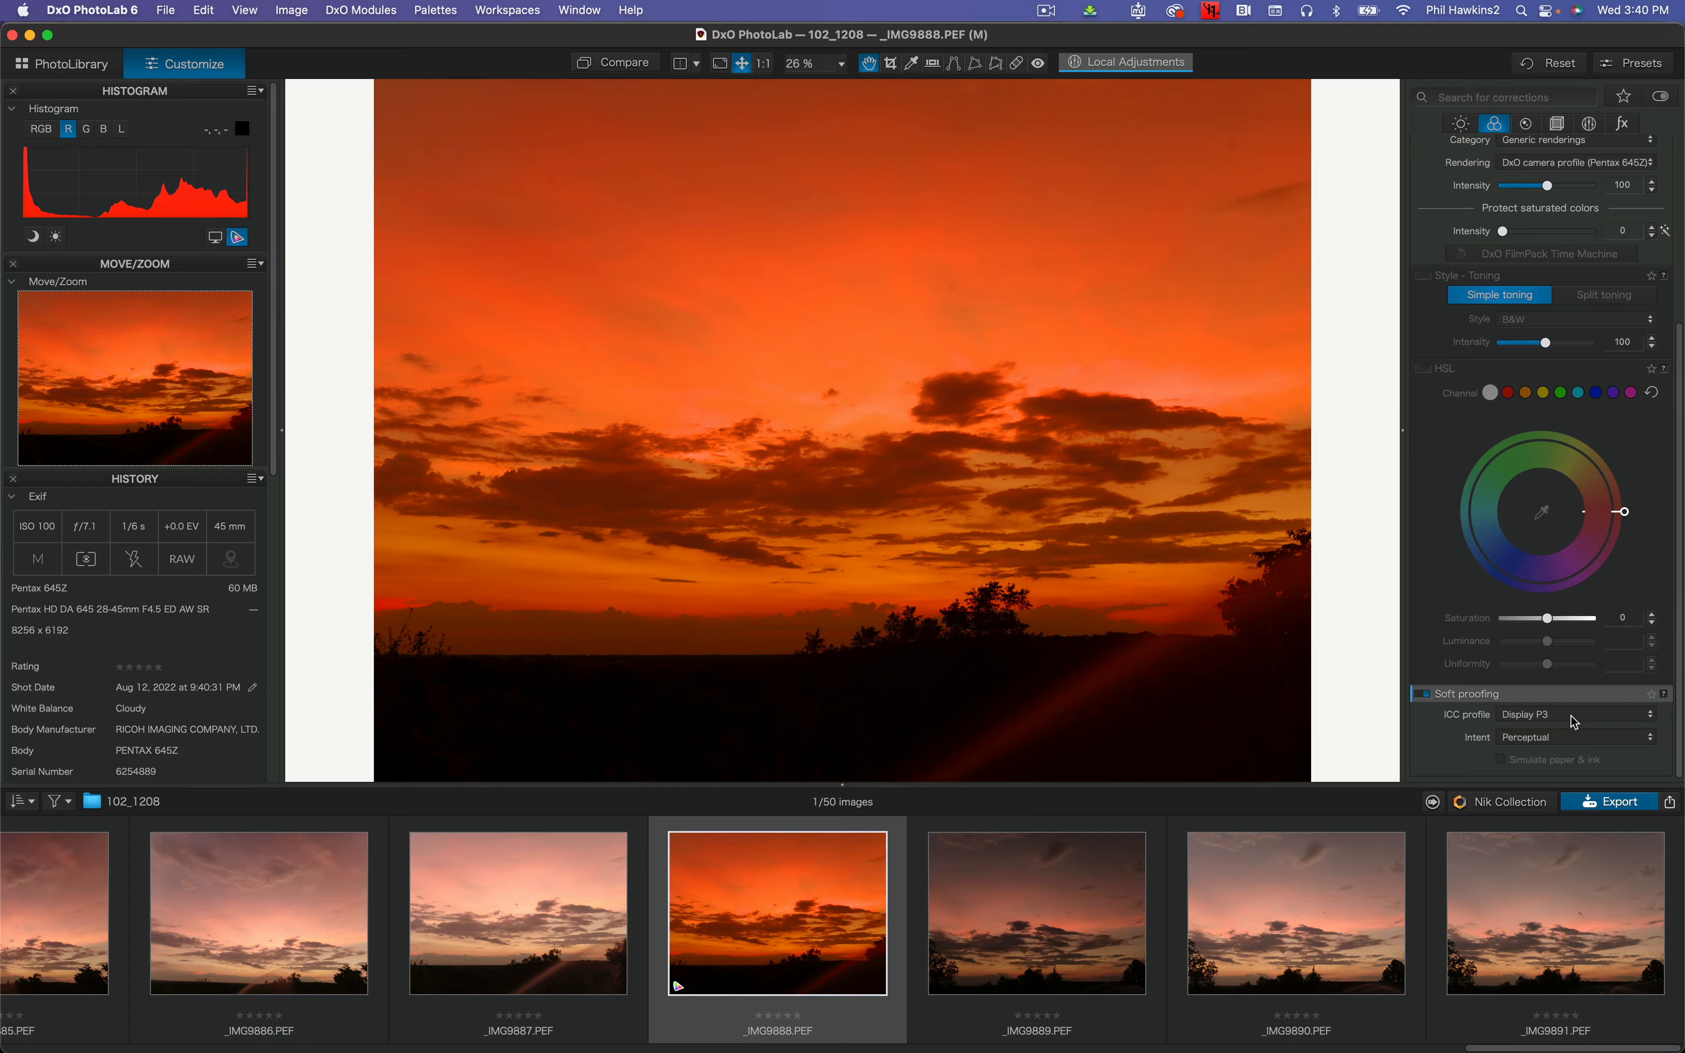
pyautogui.click(1575, 720)
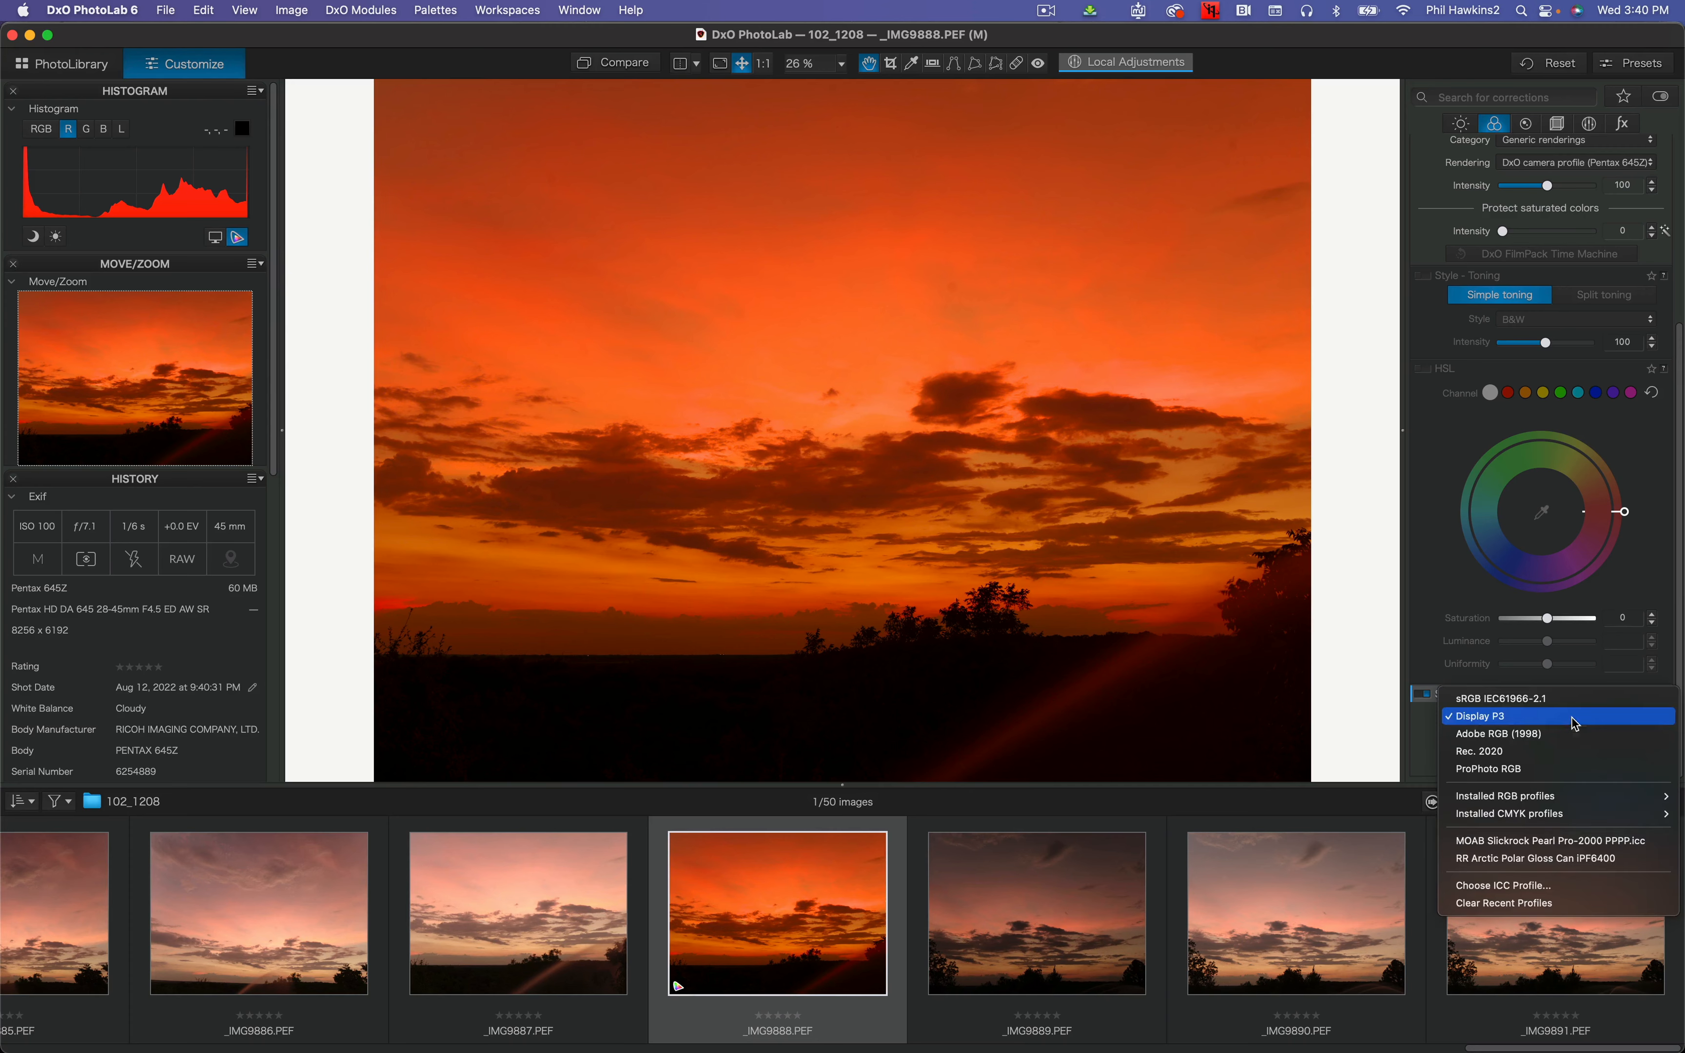
pyautogui.click(1572, 753)
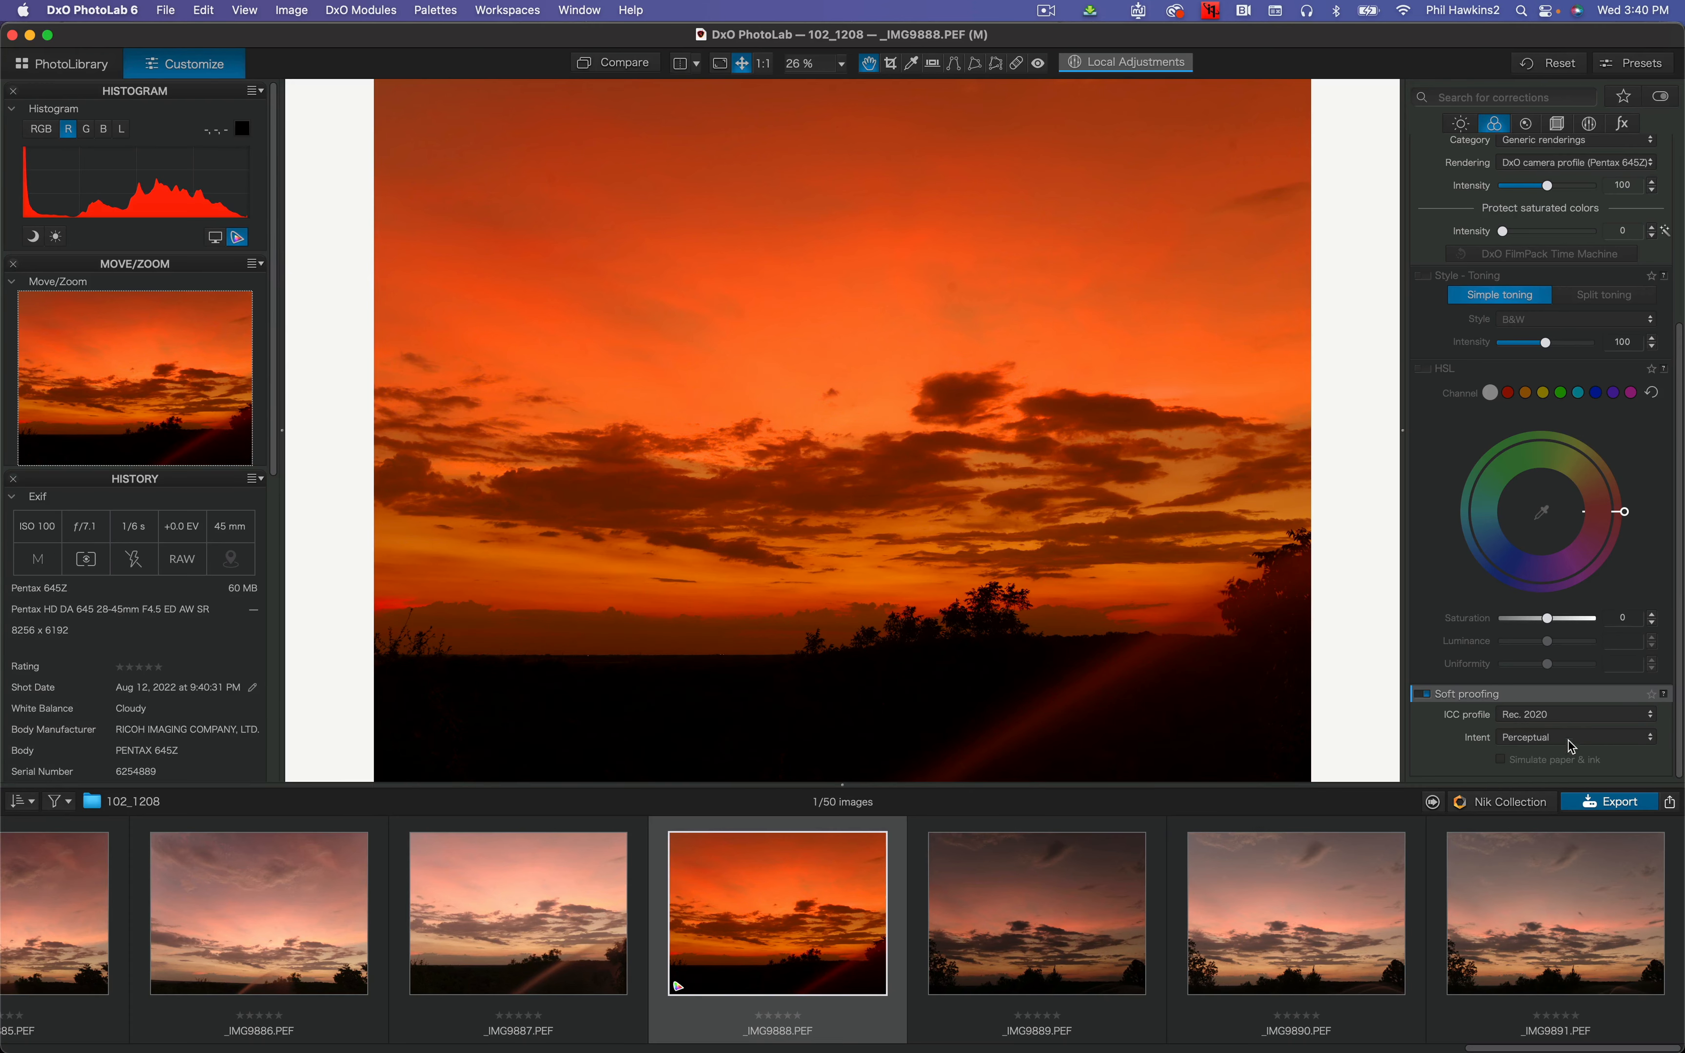
# Step: Browse the installed RGB printer, paper and display profiles for soft proofing and leave the list without choosing one
pyautogui.click(1572, 716)
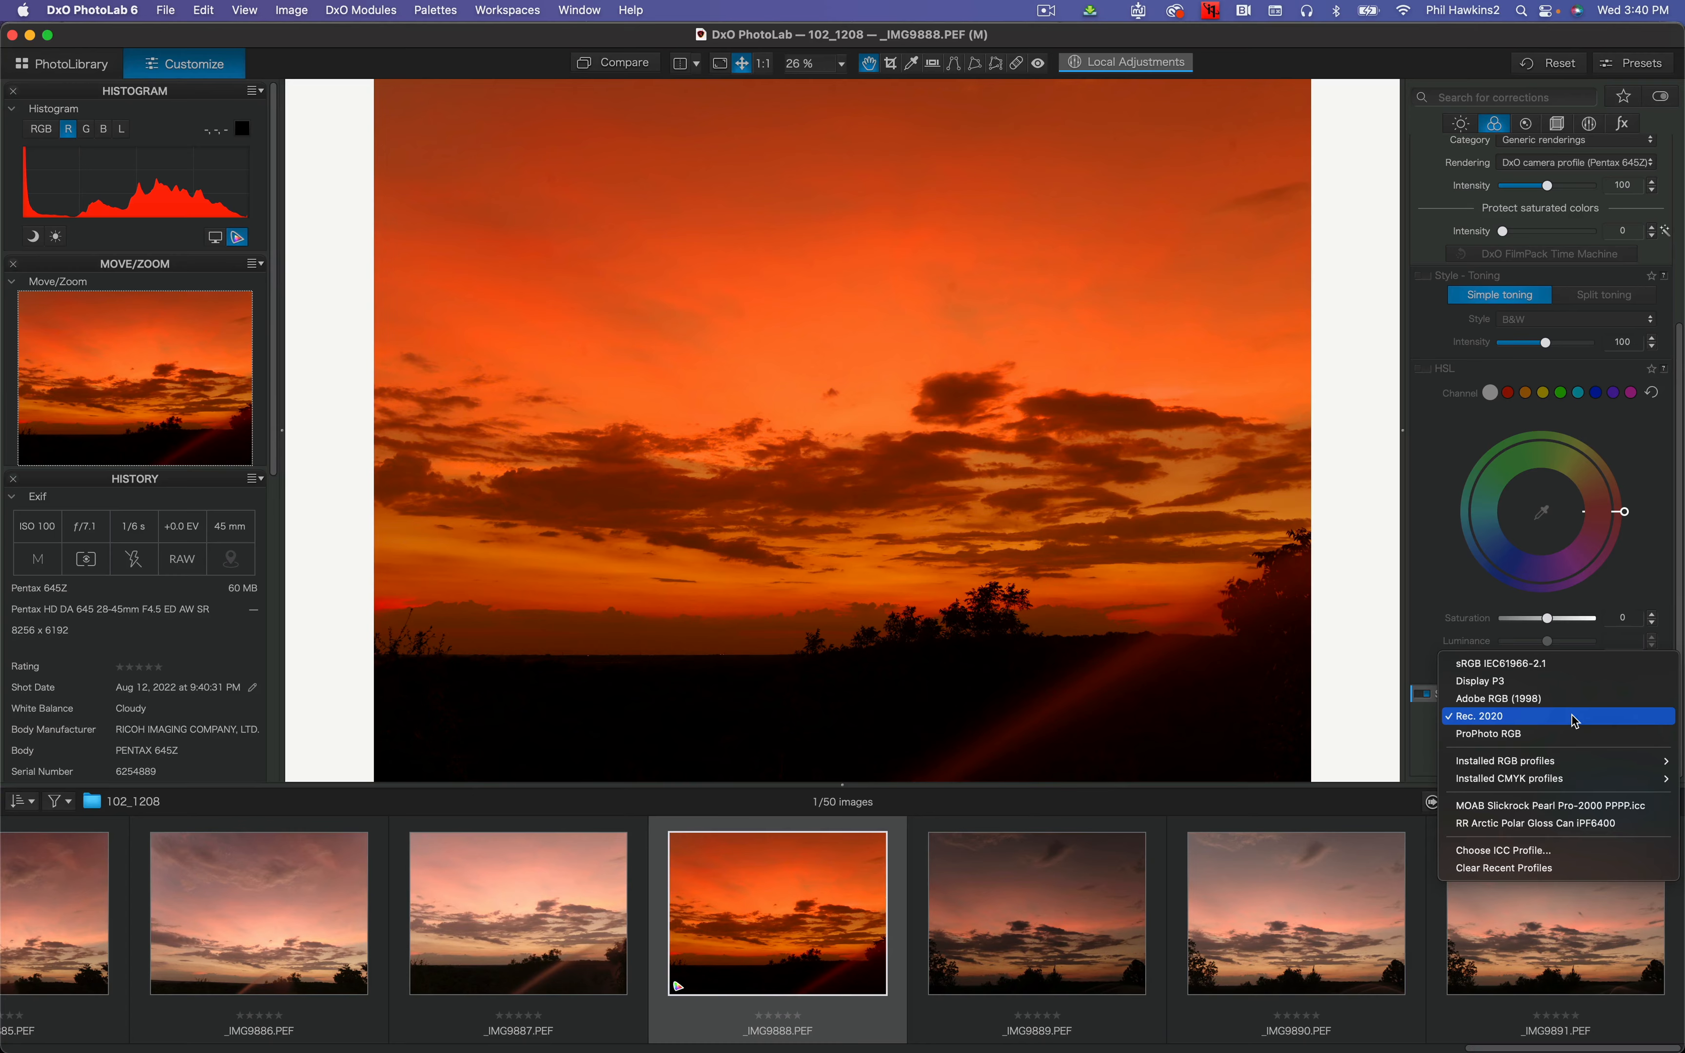
pyautogui.moveTo(1572, 767)
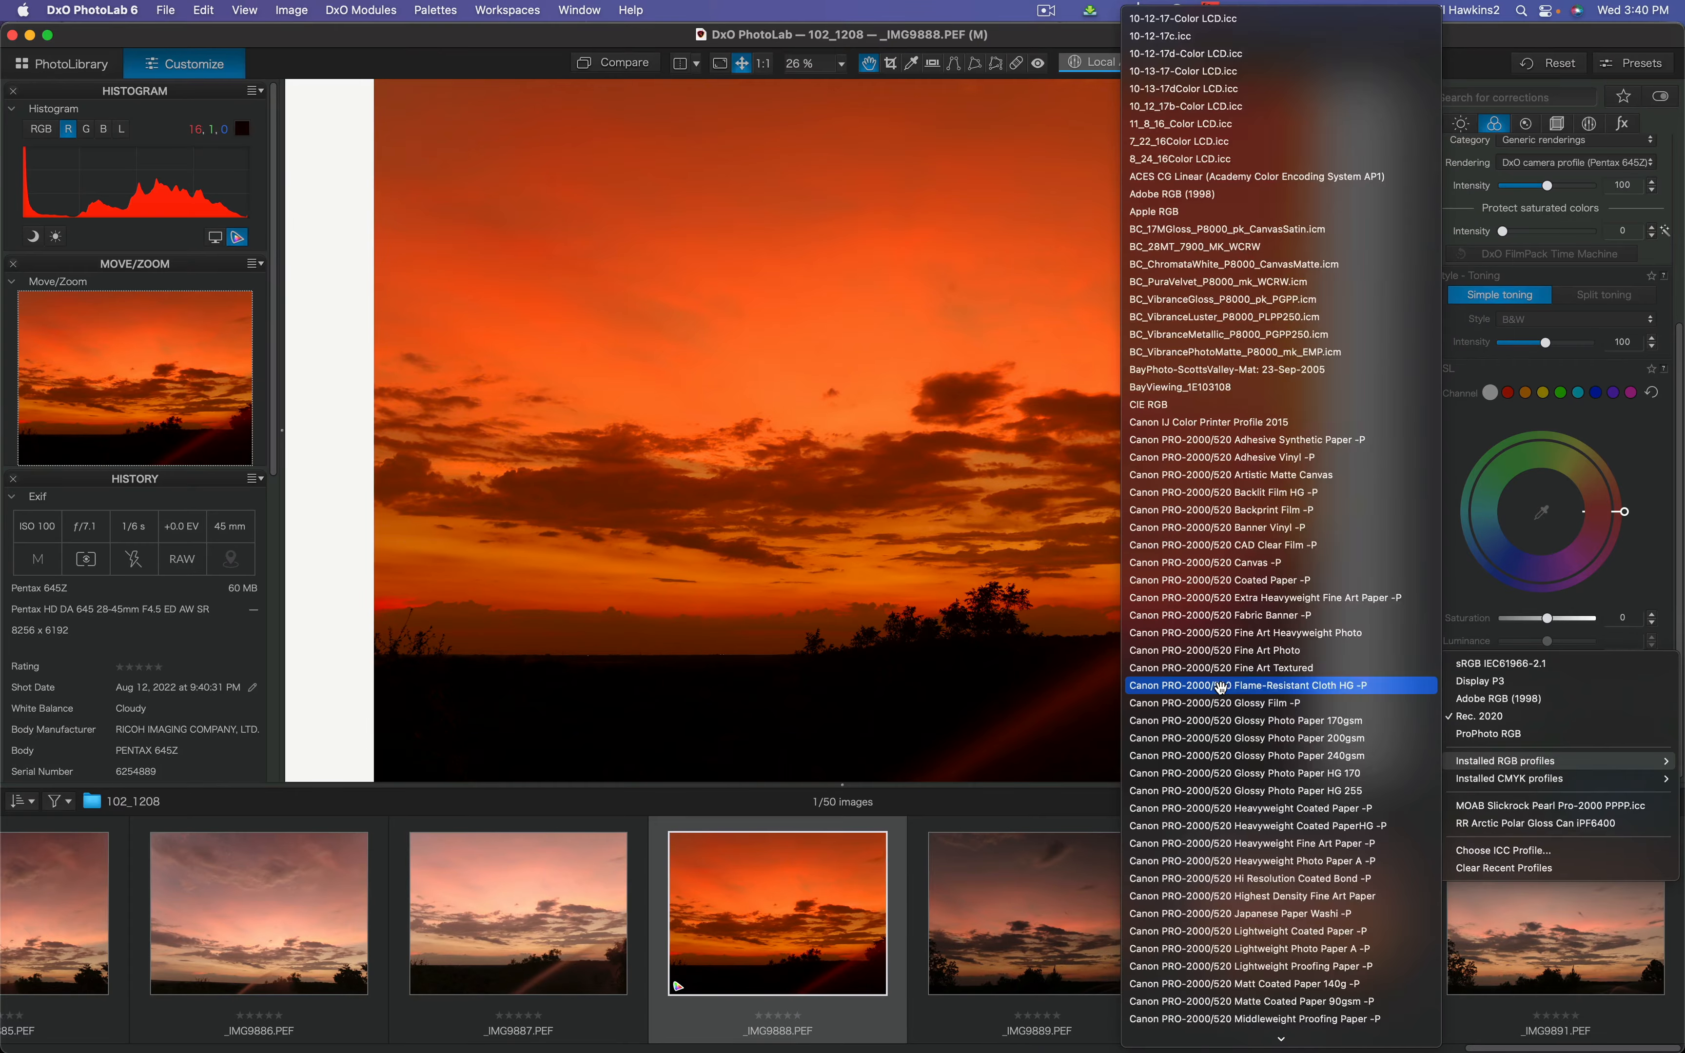
pyautogui.scroll(-15, 1225, 689)
pyautogui.scroll(-10, 1236, 692)
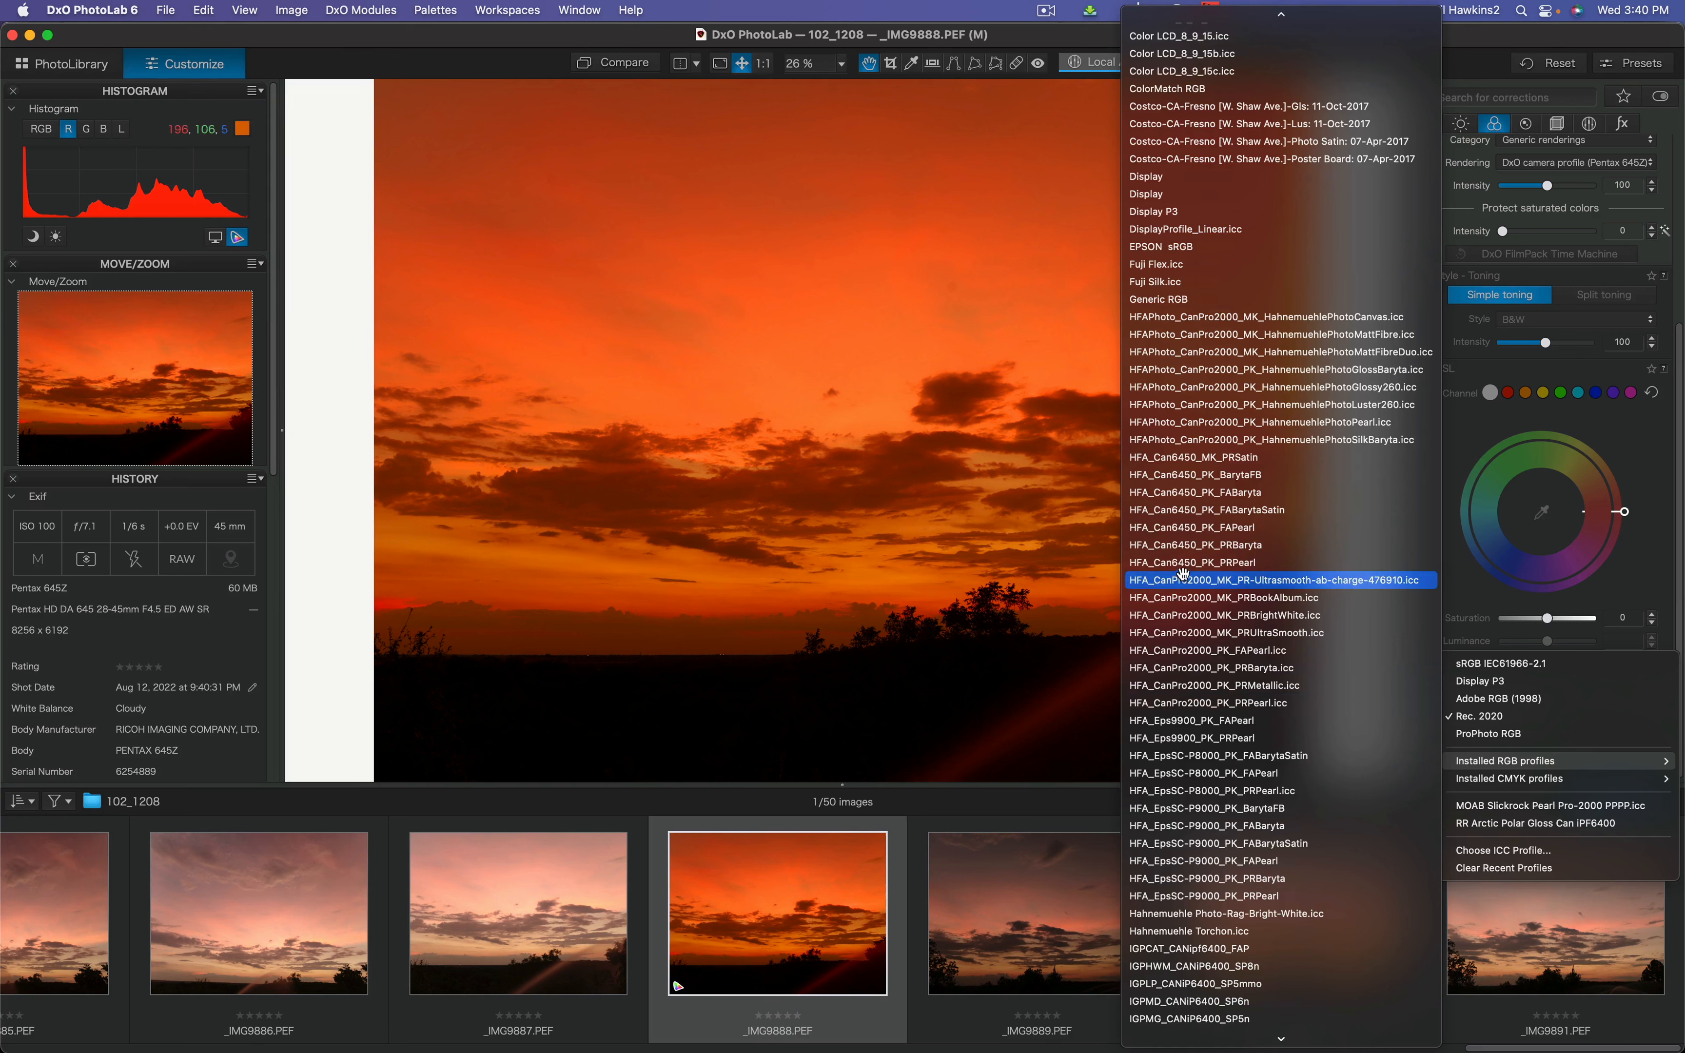
pyautogui.scroll(-20, 1191, 582)
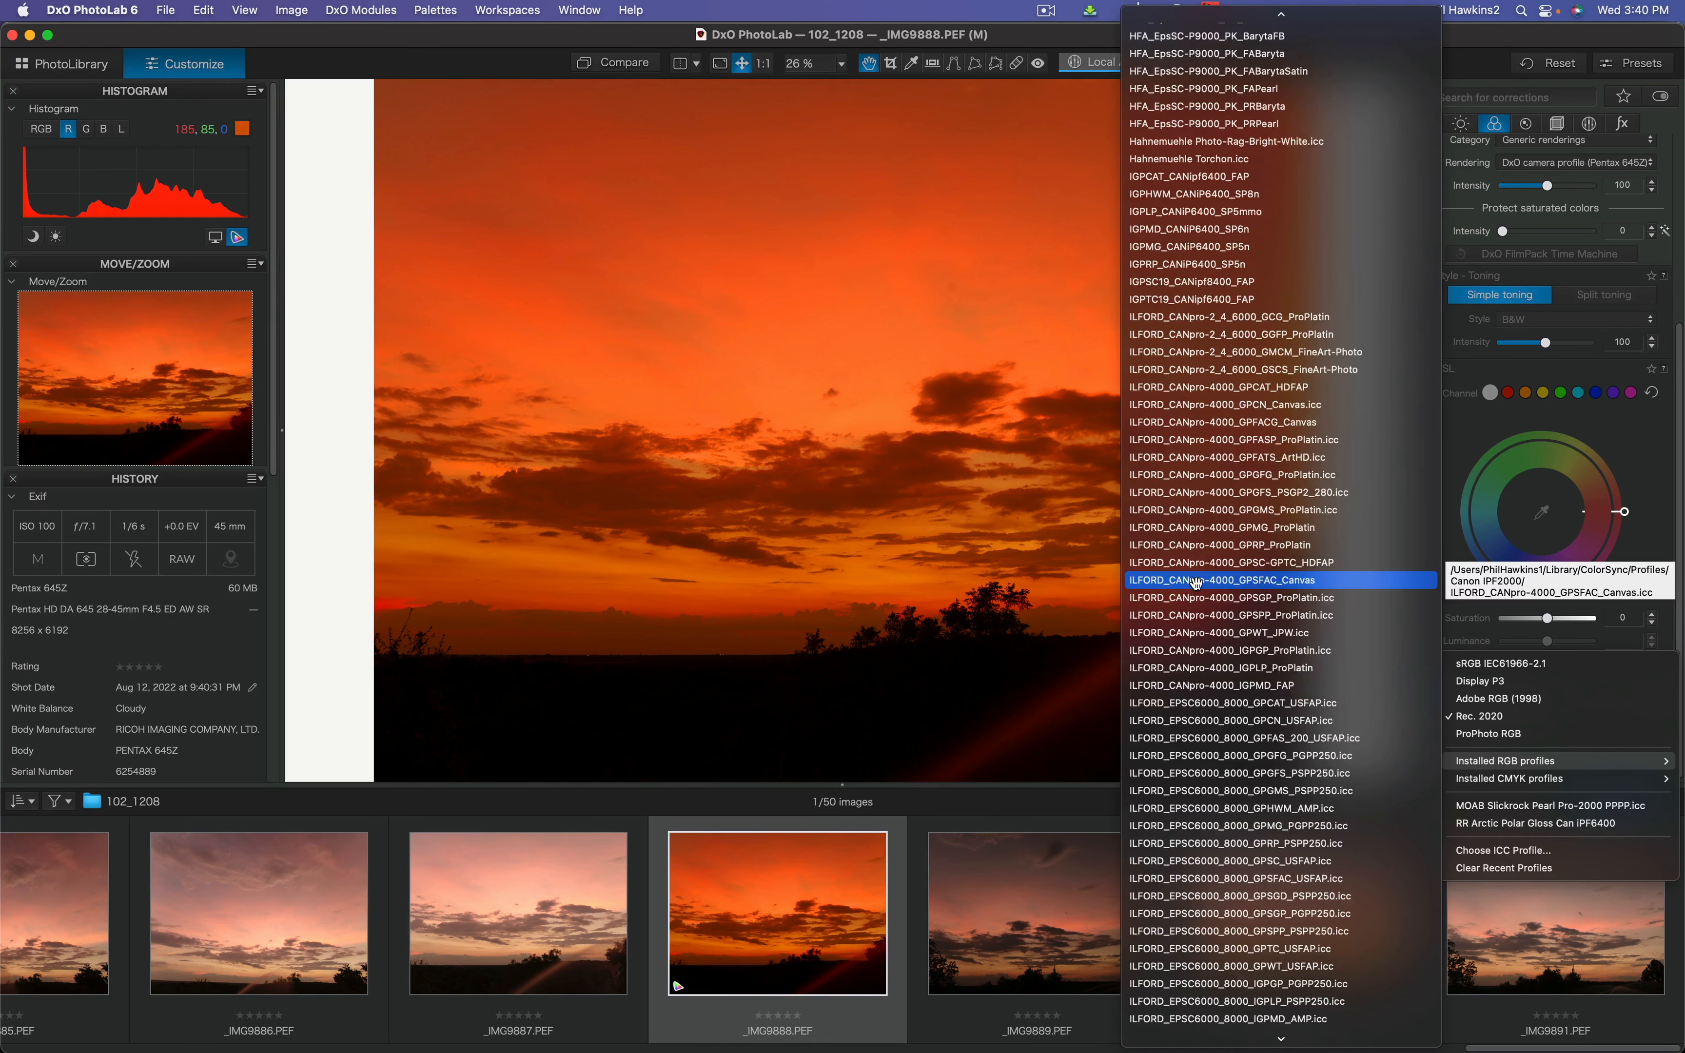
pyautogui.scroll(-20, 1196, 582)
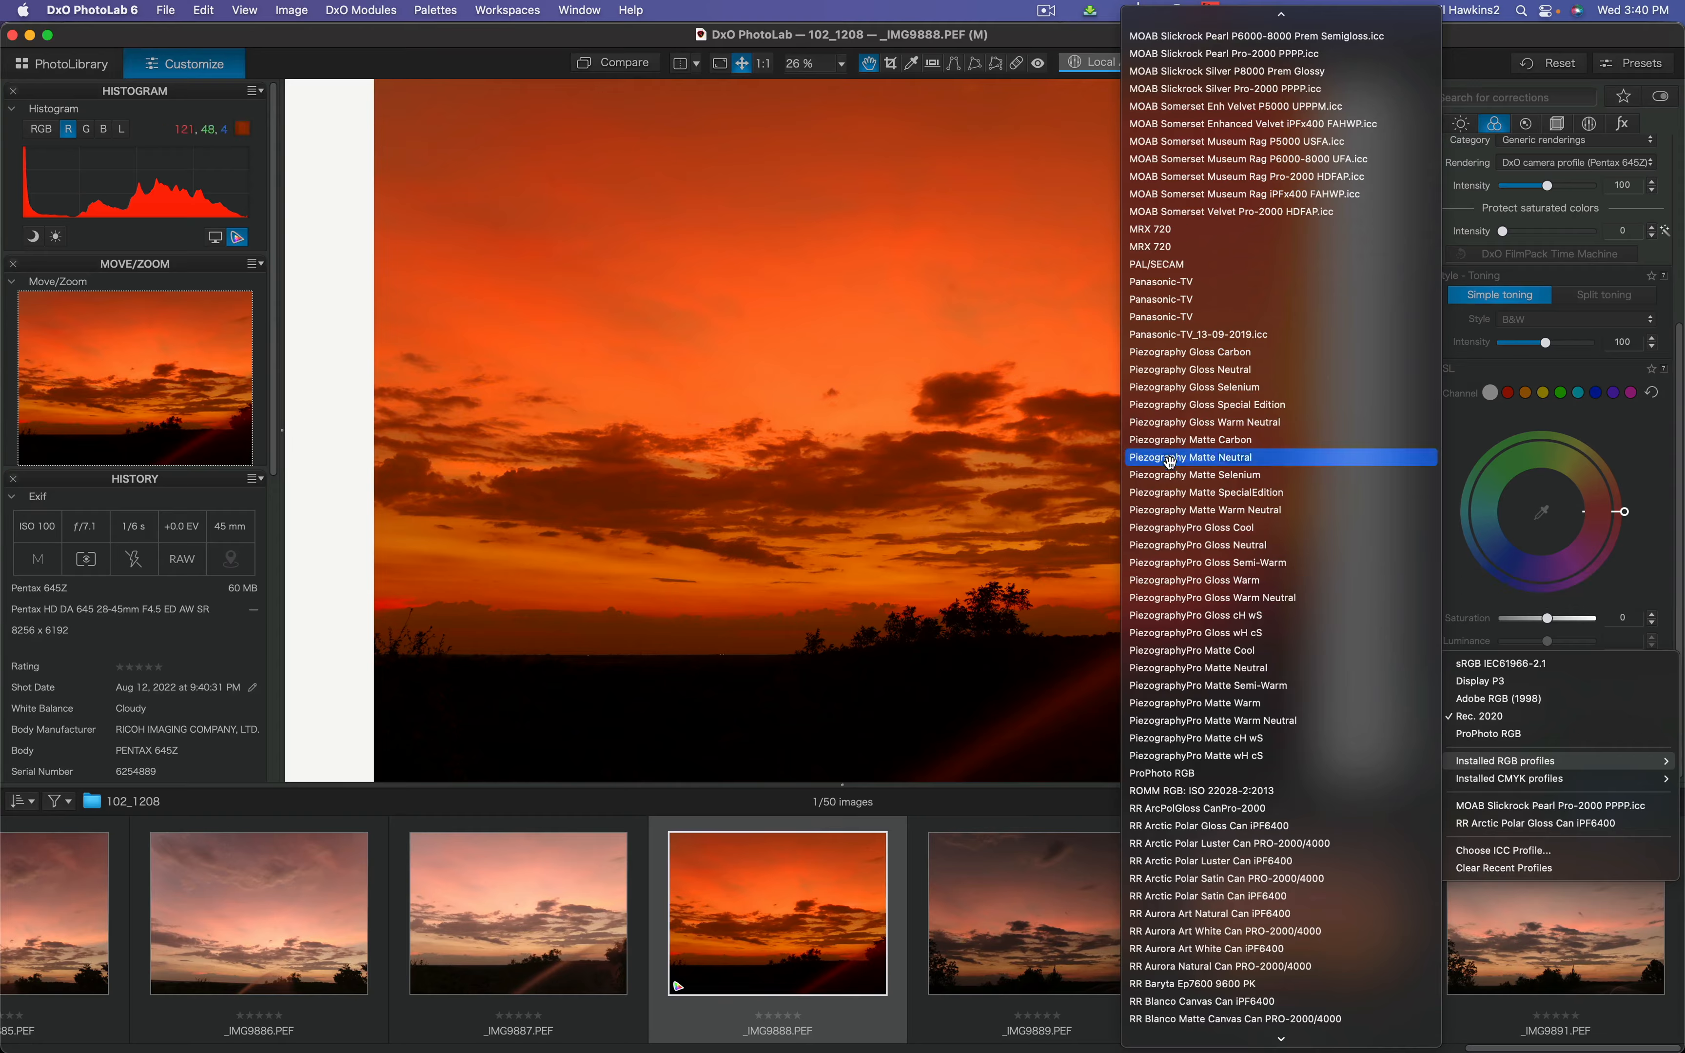
pyautogui.scroll(-8, 1206, 634)
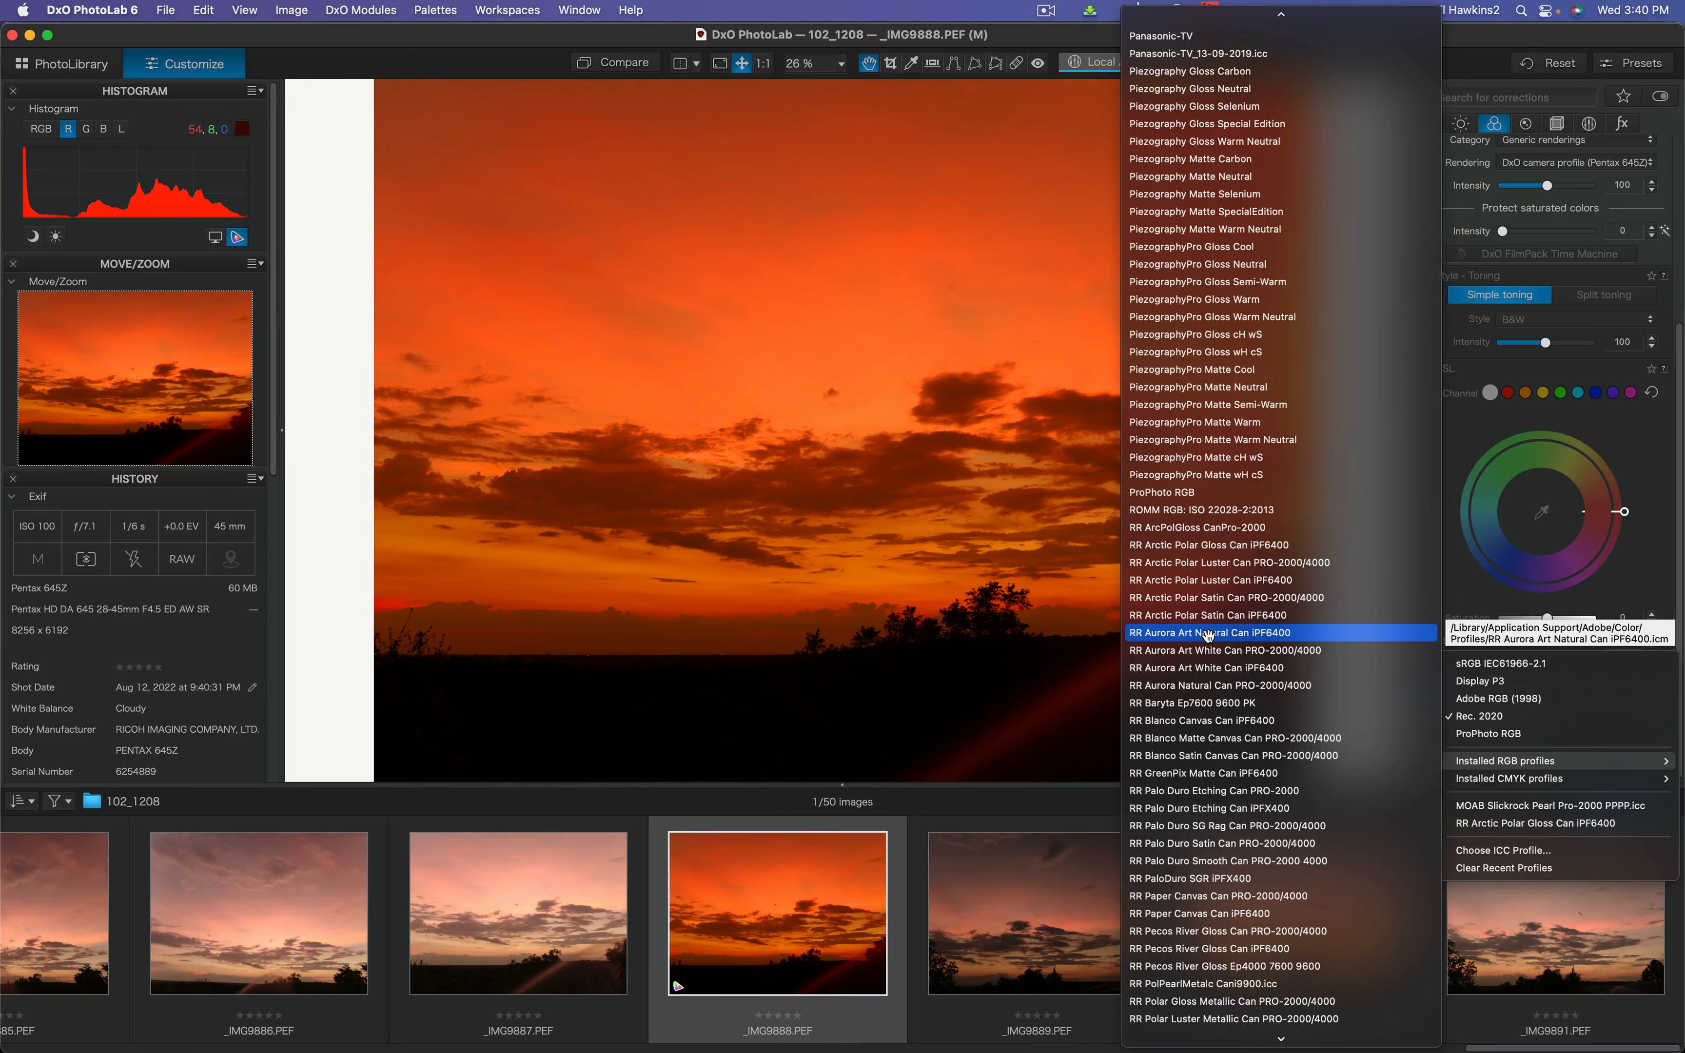
pyautogui.scroll(-20, 1207, 636)
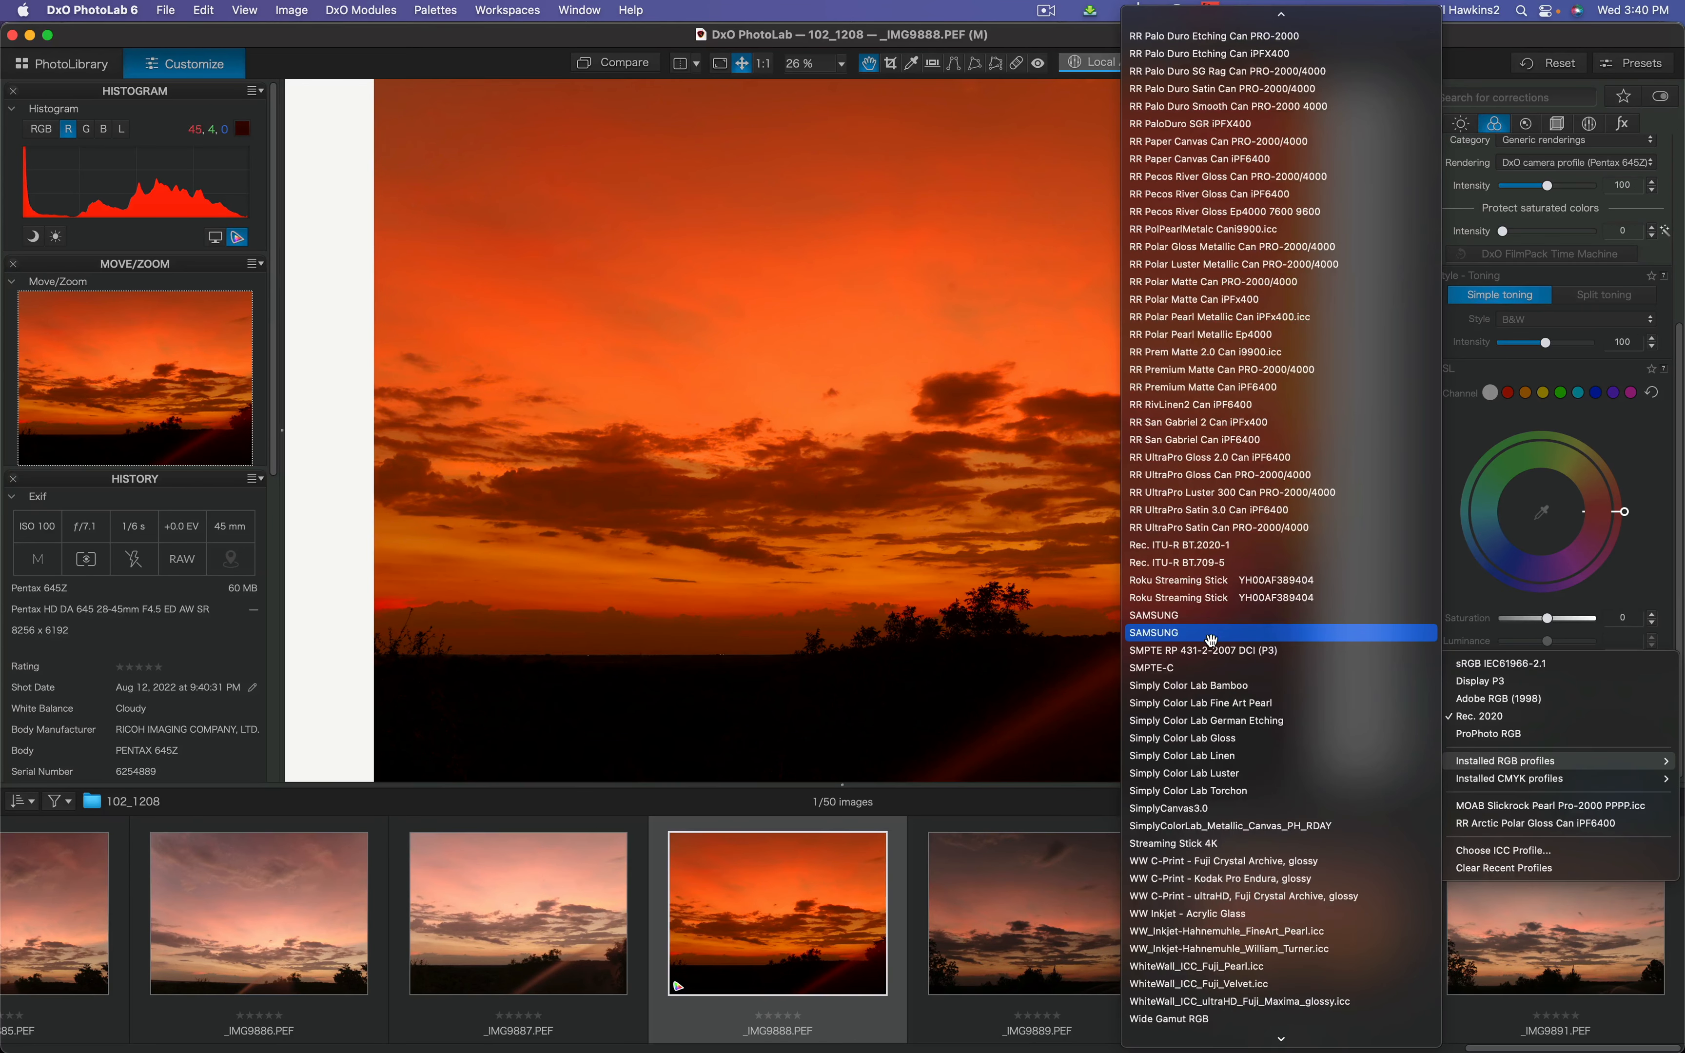
pyautogui.scroll(-6, 1208, 640)
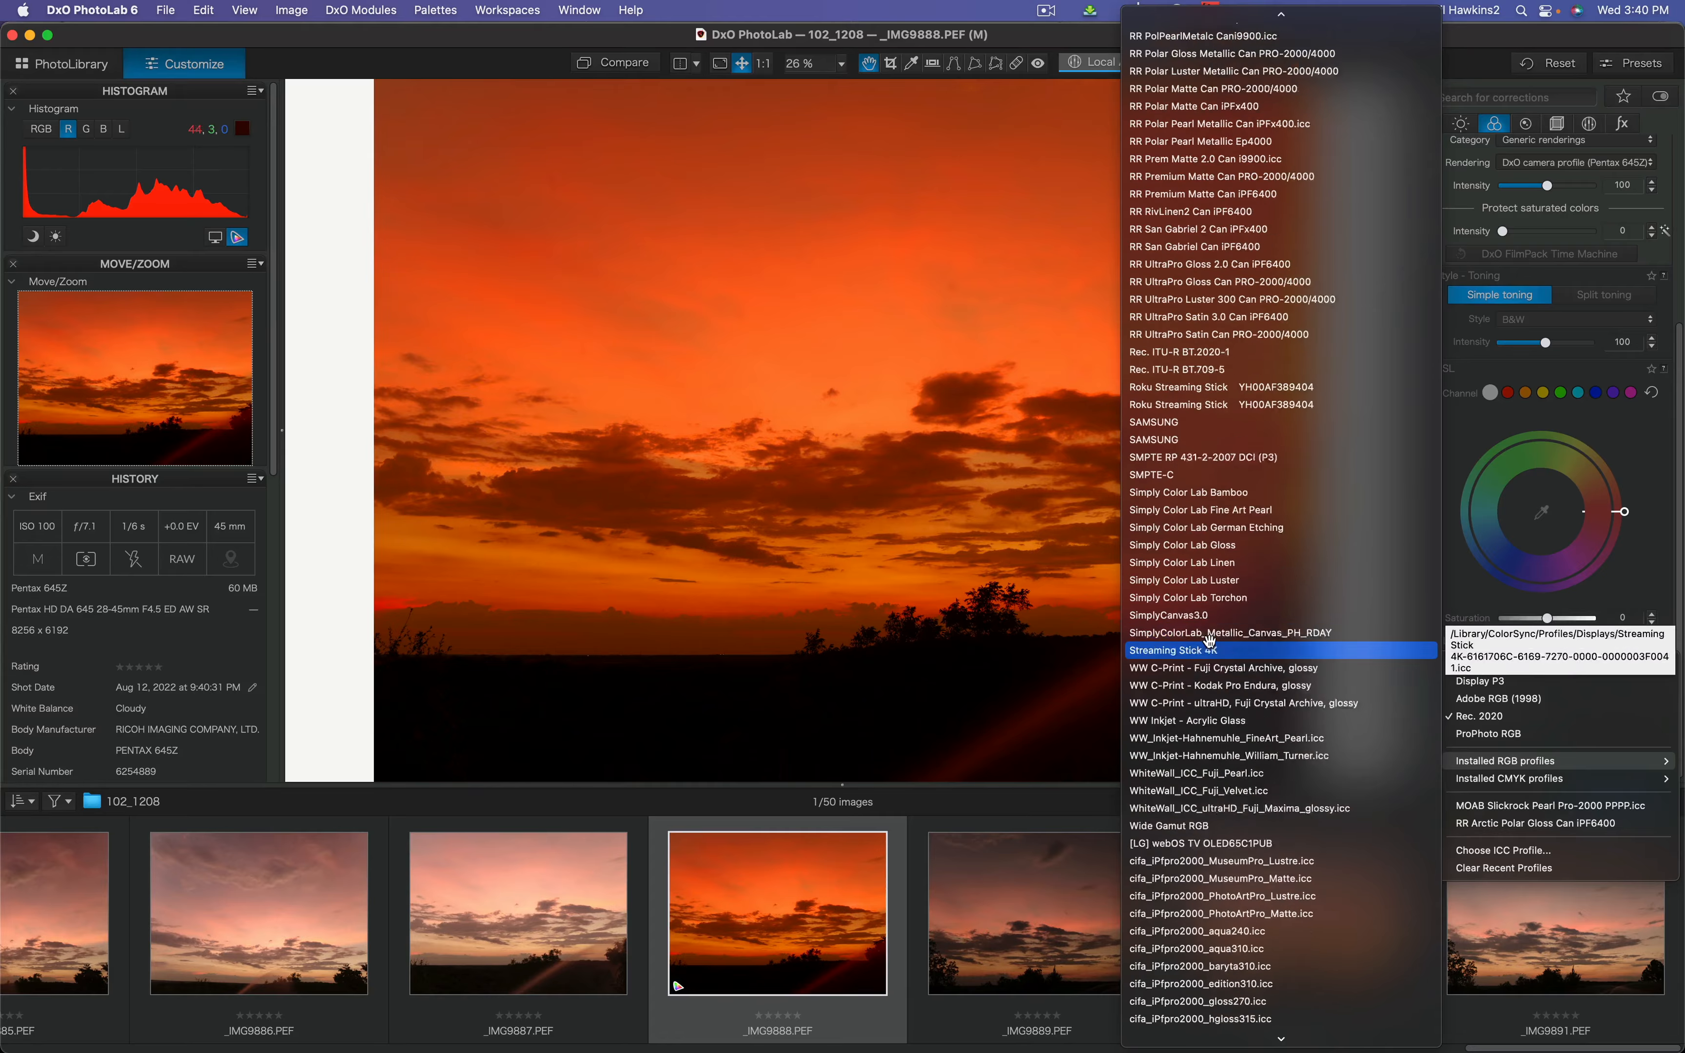
pyautogui.scroll(-6, 1210, 639)
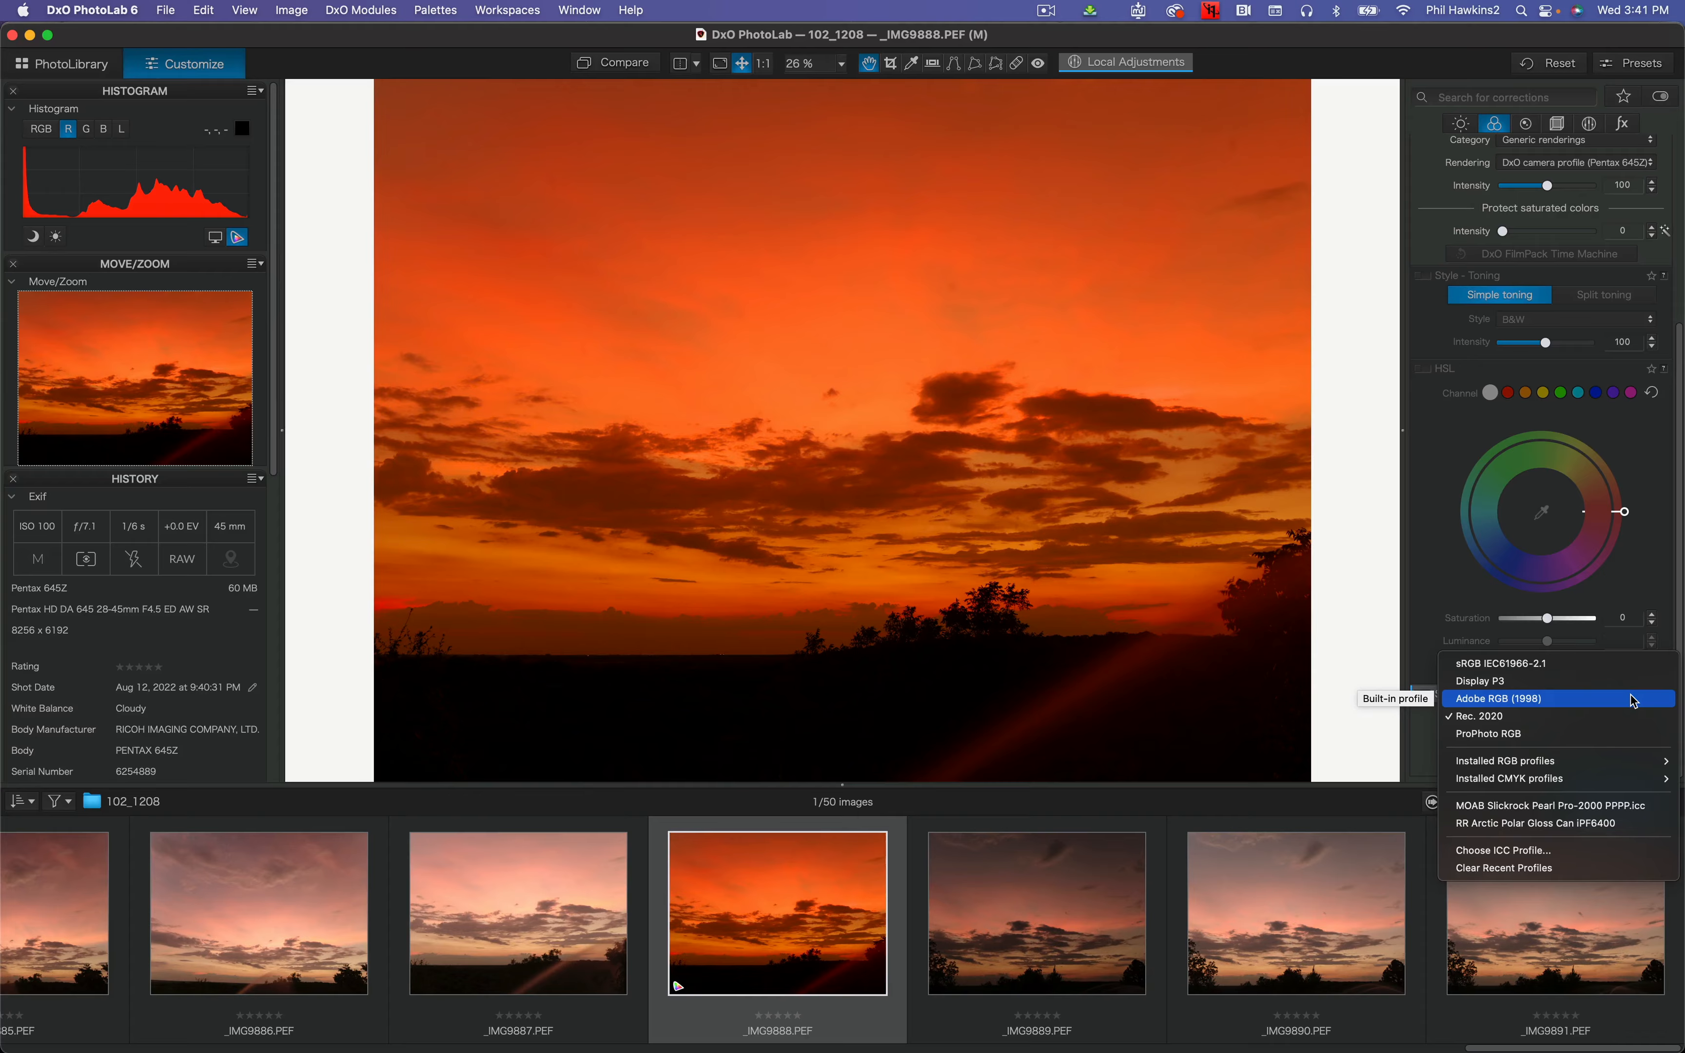
pyautogui.click(1432, 588)
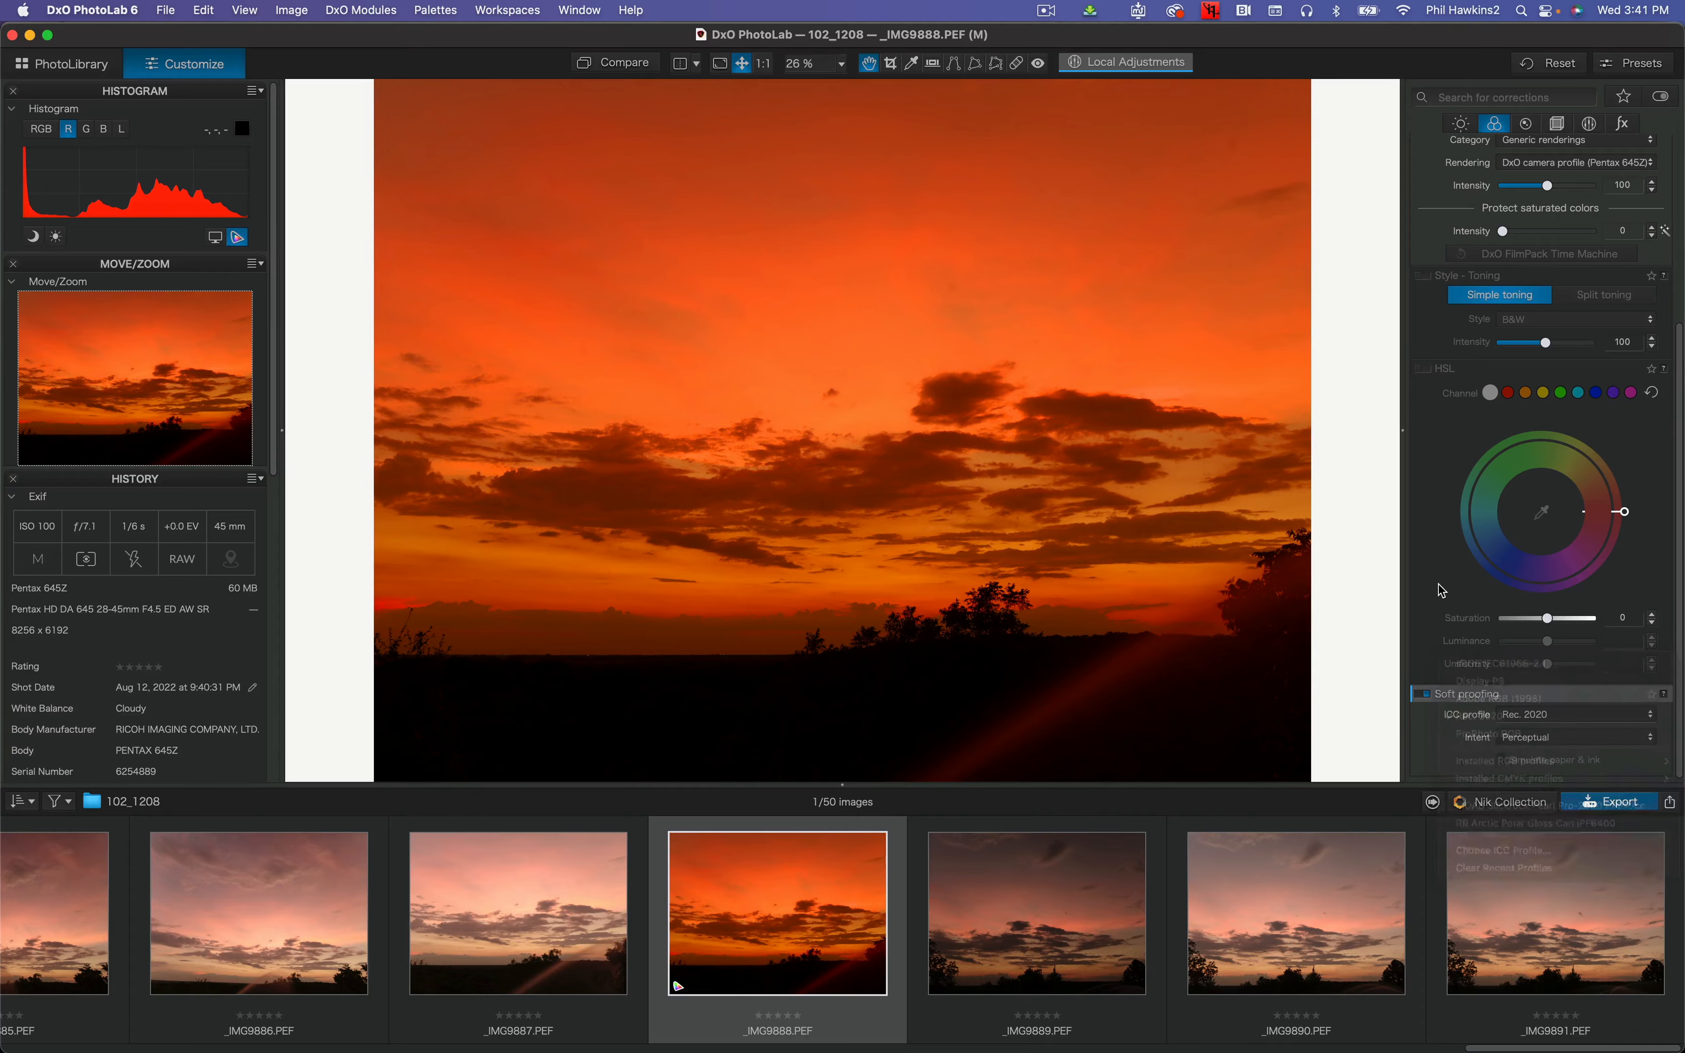